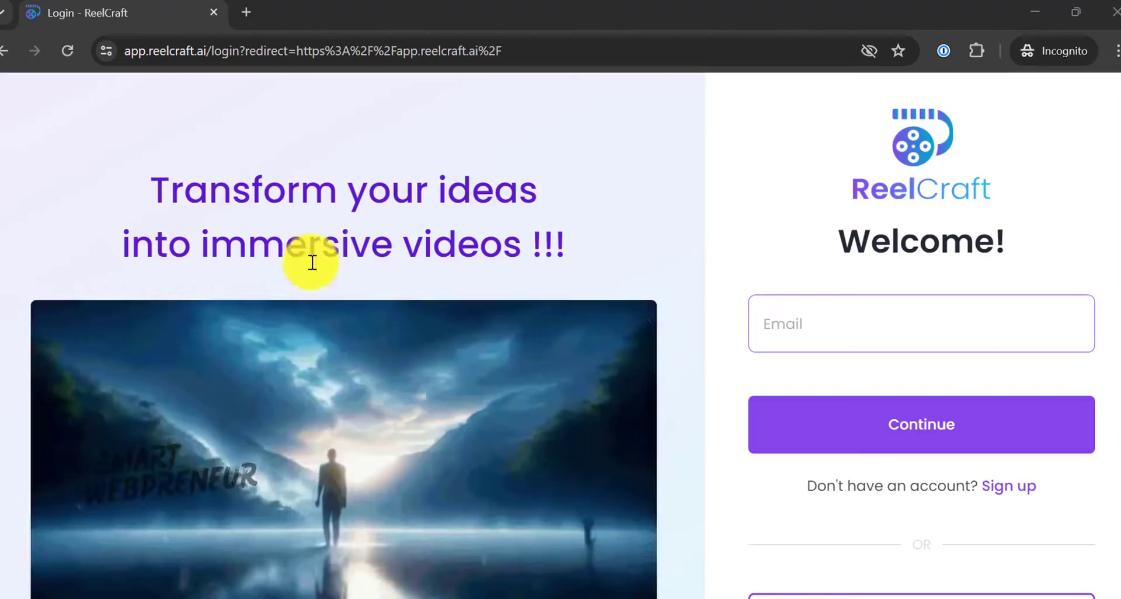
Sign in to ReelCraft from the login page, starting at the e-mail field
scroll(670, 226, "down", 1)
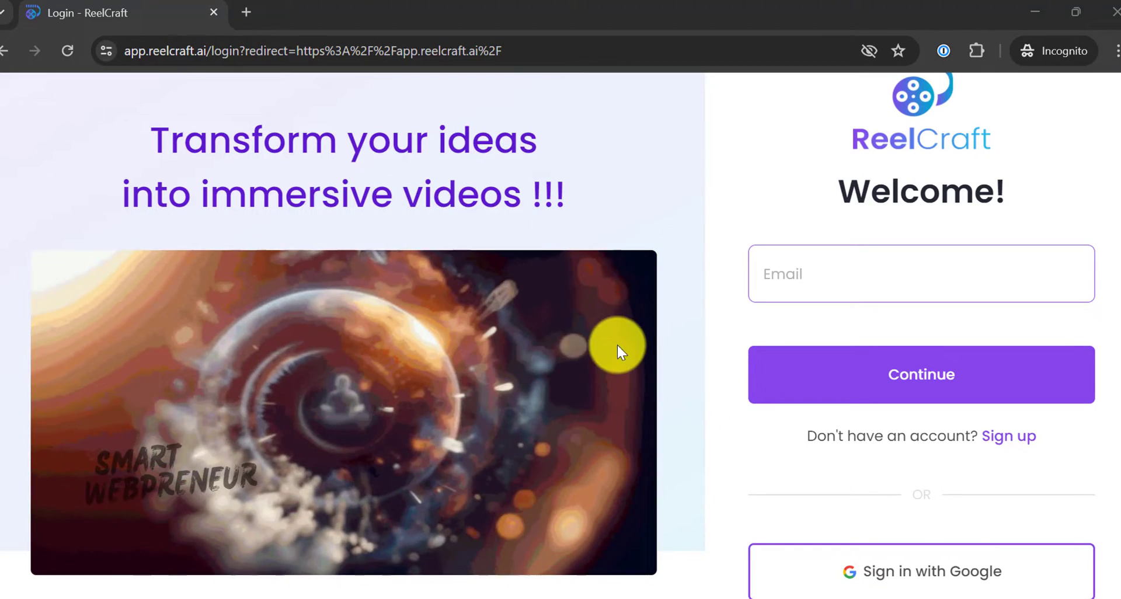
left_click(803, 269)
left_click(772, 202)
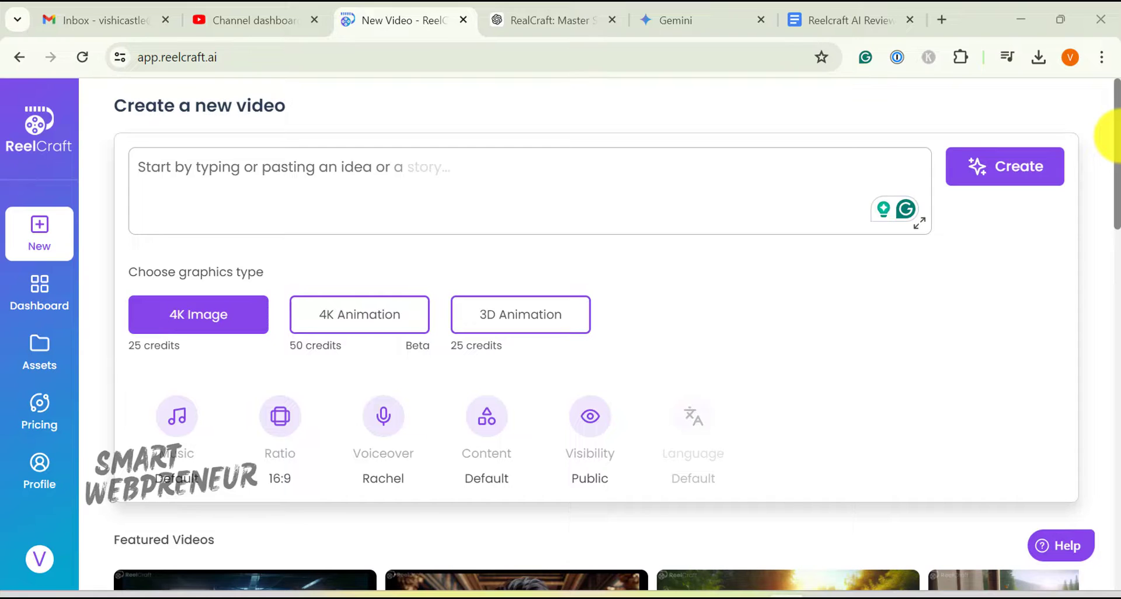
Browse the Featured Videos and shorts on the Create a new video page
scroll(793, 290, "down", 3)
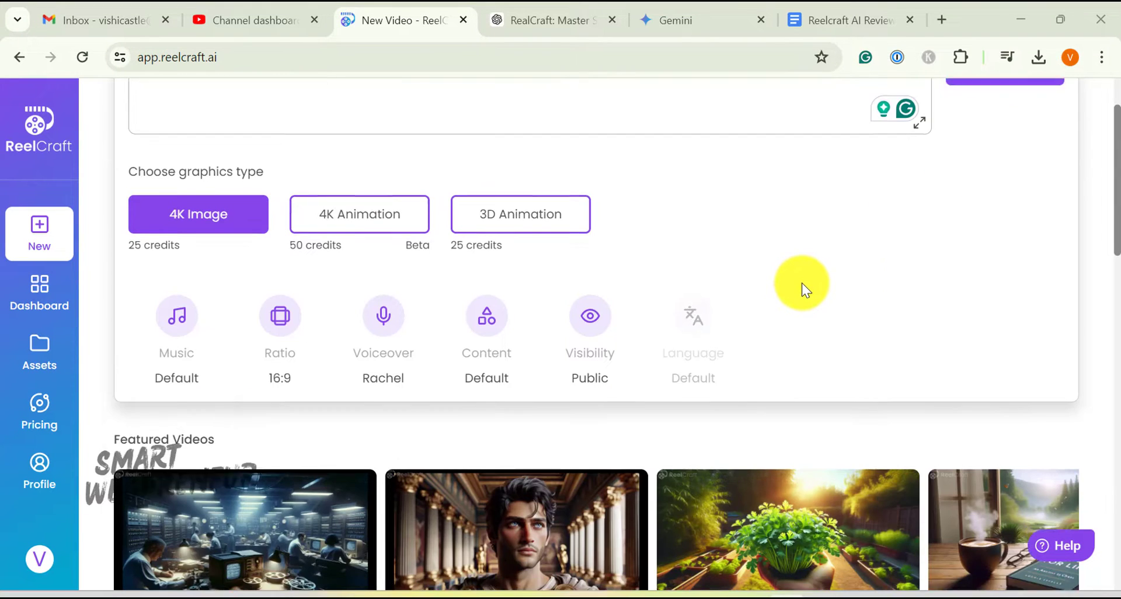
scroll(801, 282, "down", 3)
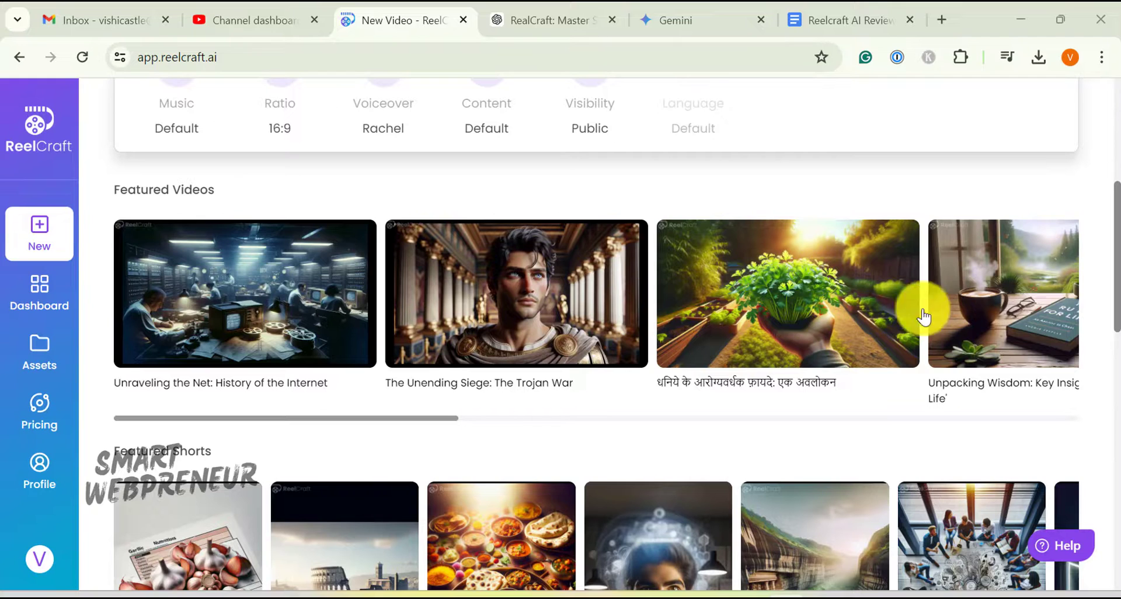
mouse_move(447, 418)
left_mouse_down()
mouse_move(716, 424)
mouse_move(457, 419)
left_mouse_up()
scroll(694, 427, "down", 4)
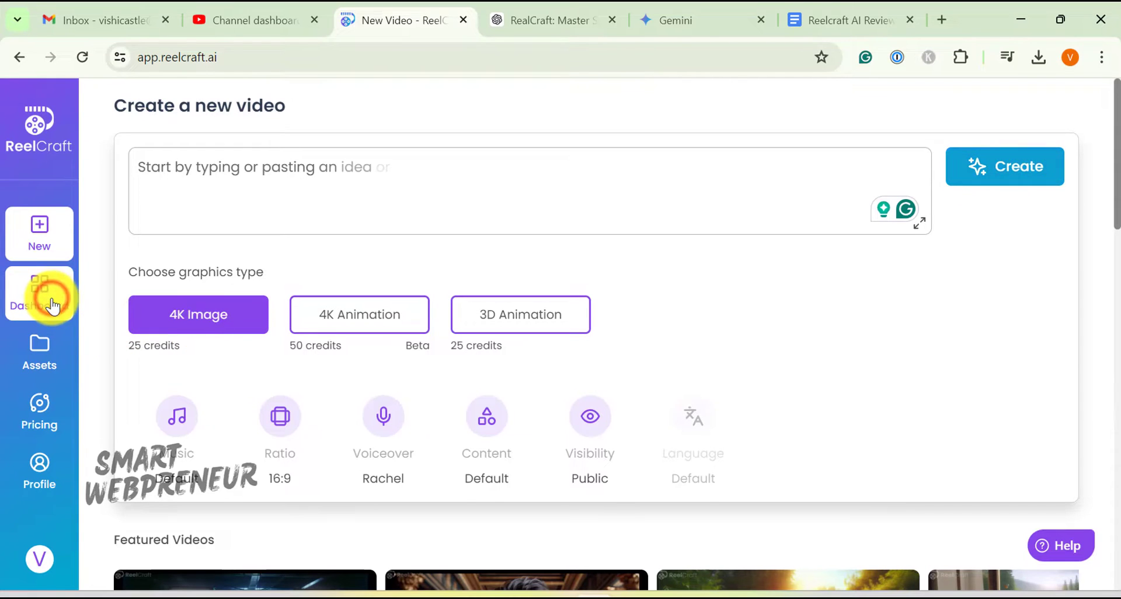
left_click(49, 313)
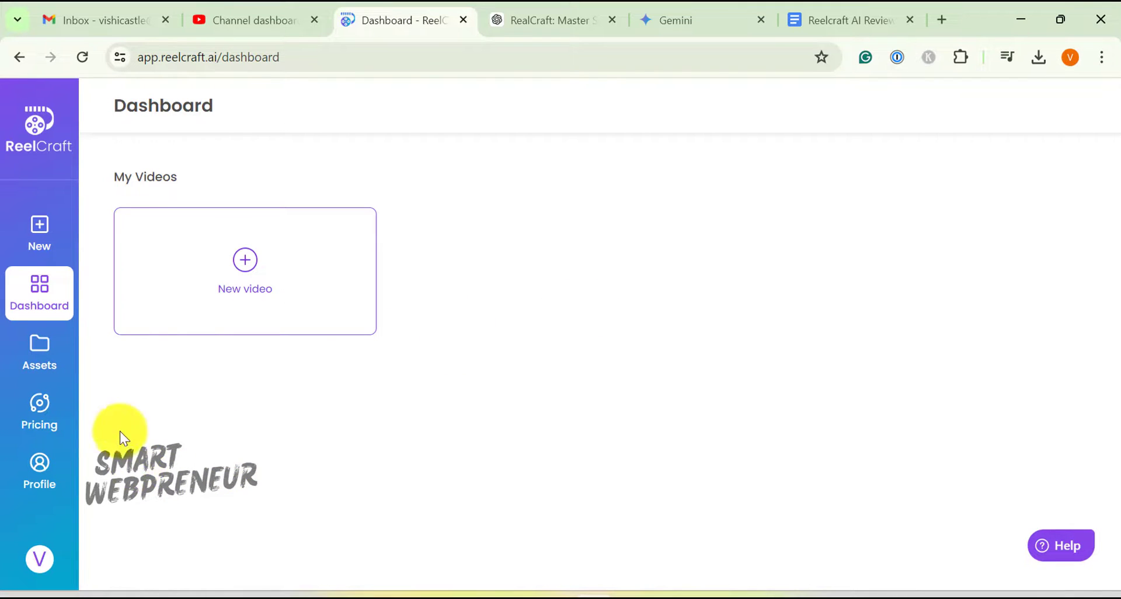
left_click(48, 357)
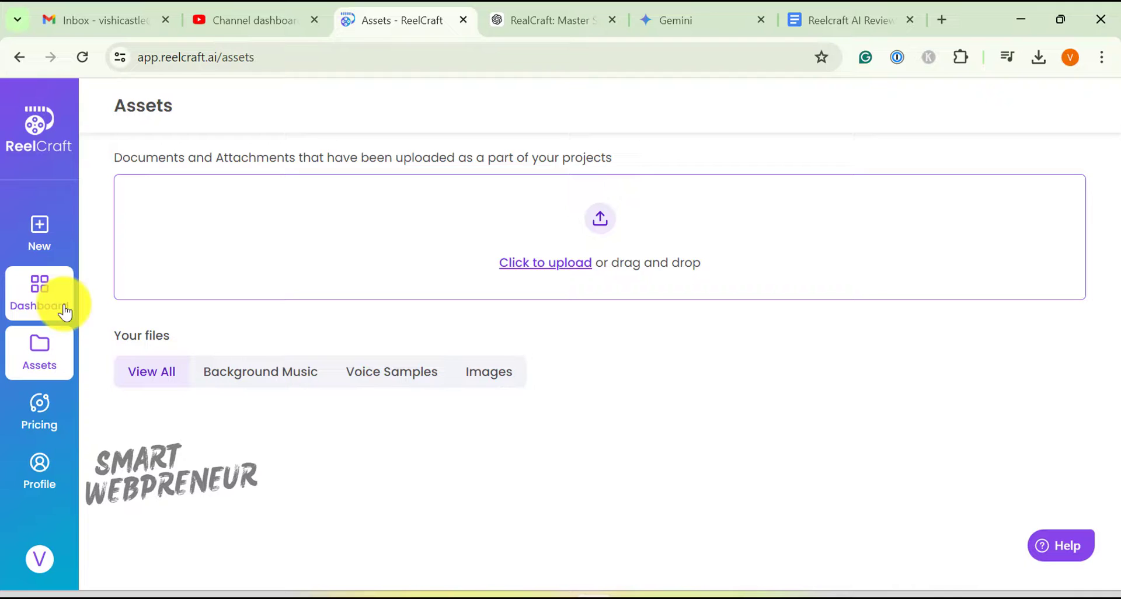
left_click(28, 254)
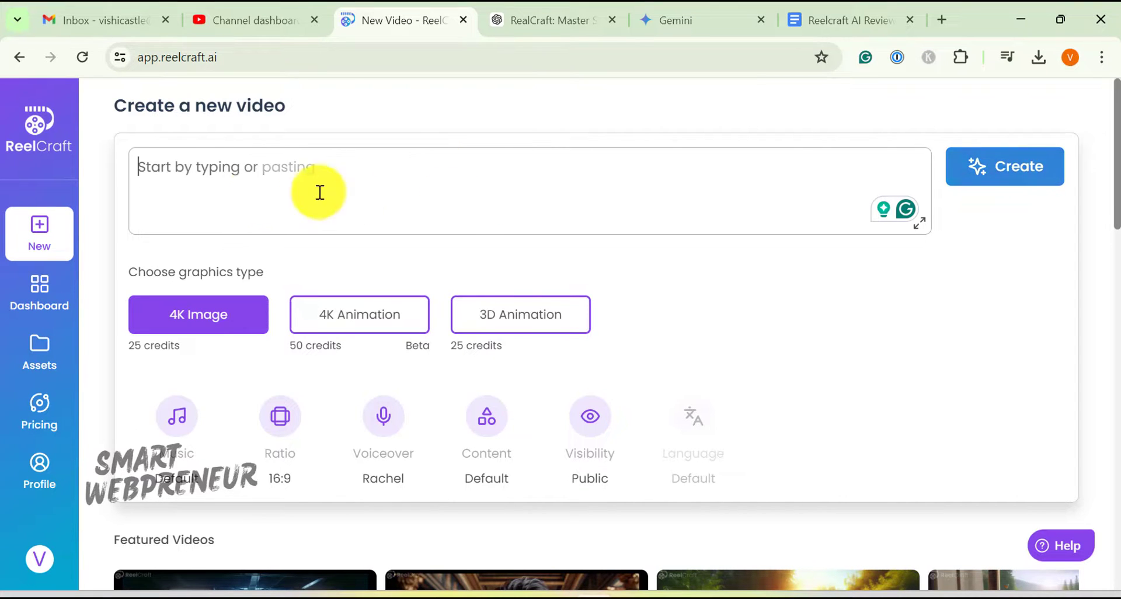
Paste 'The Mystery of the Lost City of Atlantis' as plain text into the video idea box
left_click(169, 171)
right_click(169, 171)
left_click(256, 395)
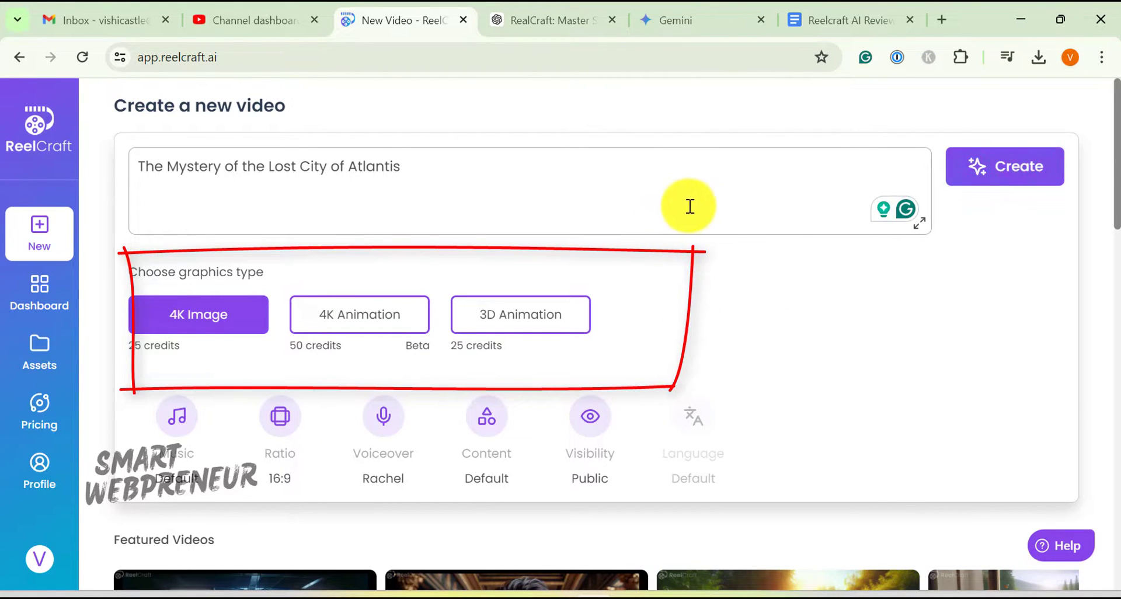
Set the graphics type to 3D Animation and choose the TOON3DCT style after trying others
left_click(575, 325)
left_click(591, 421)
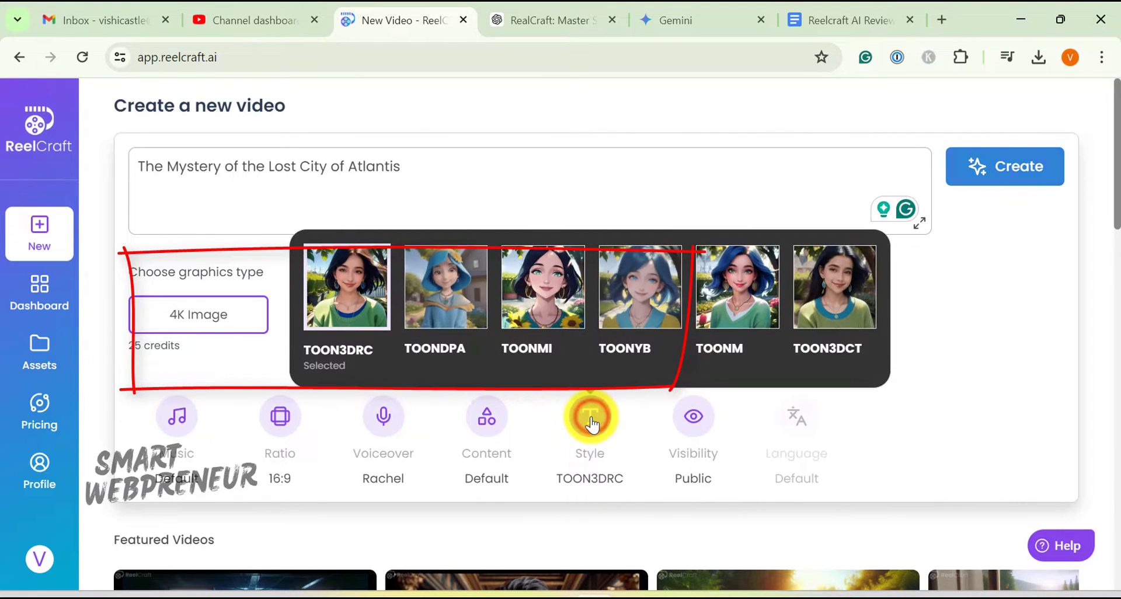
left_click(450, 301)
left_click(551, 299)
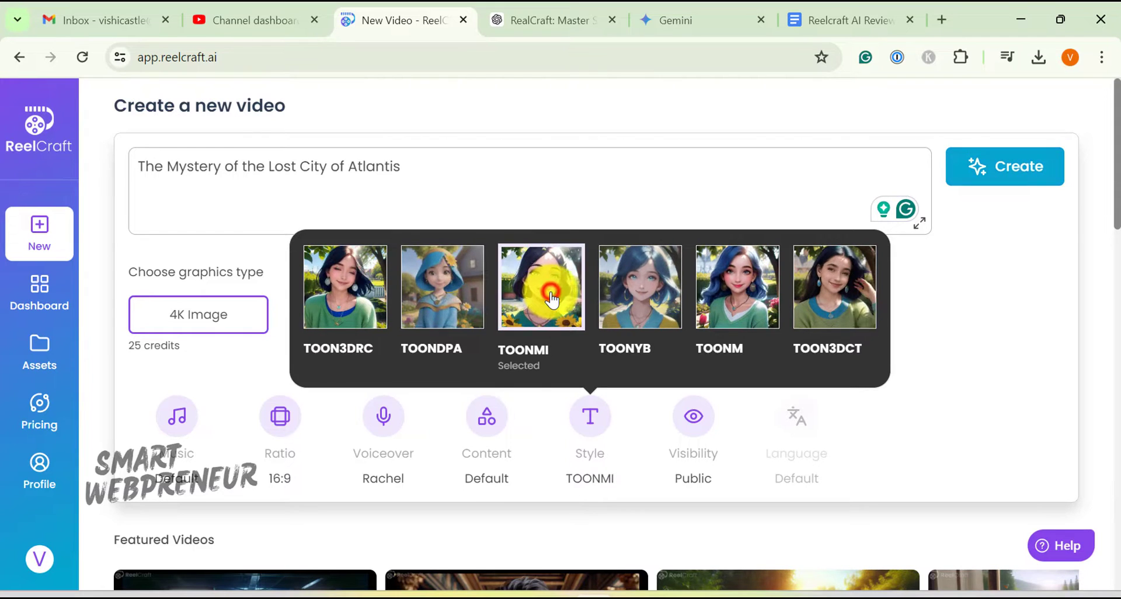
left_click(645, 289)
left_click(737, 276)
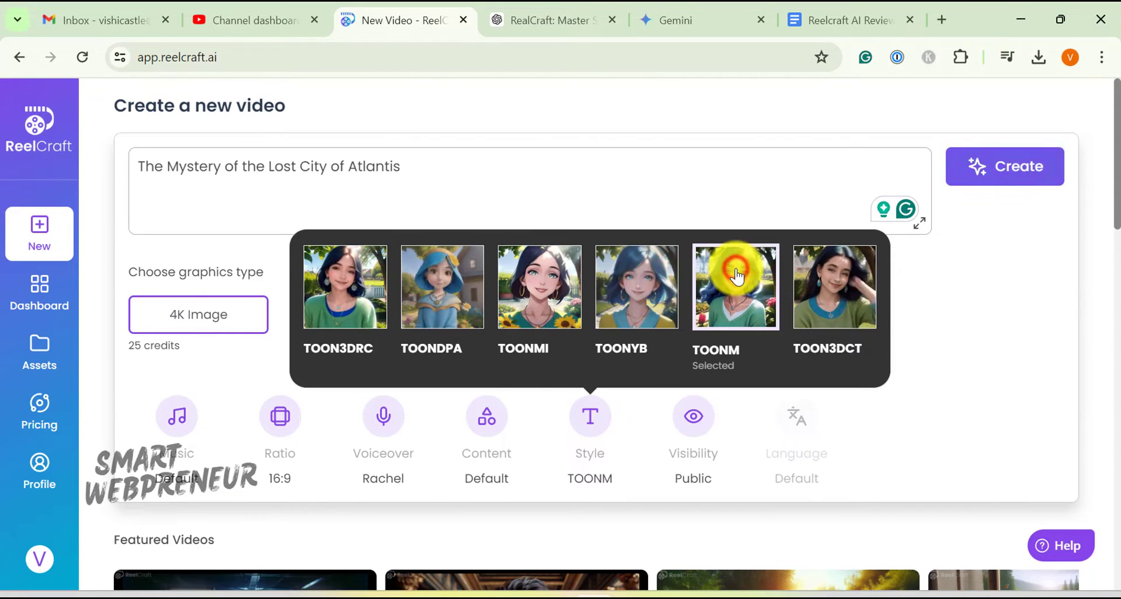
left_click(838, 275)
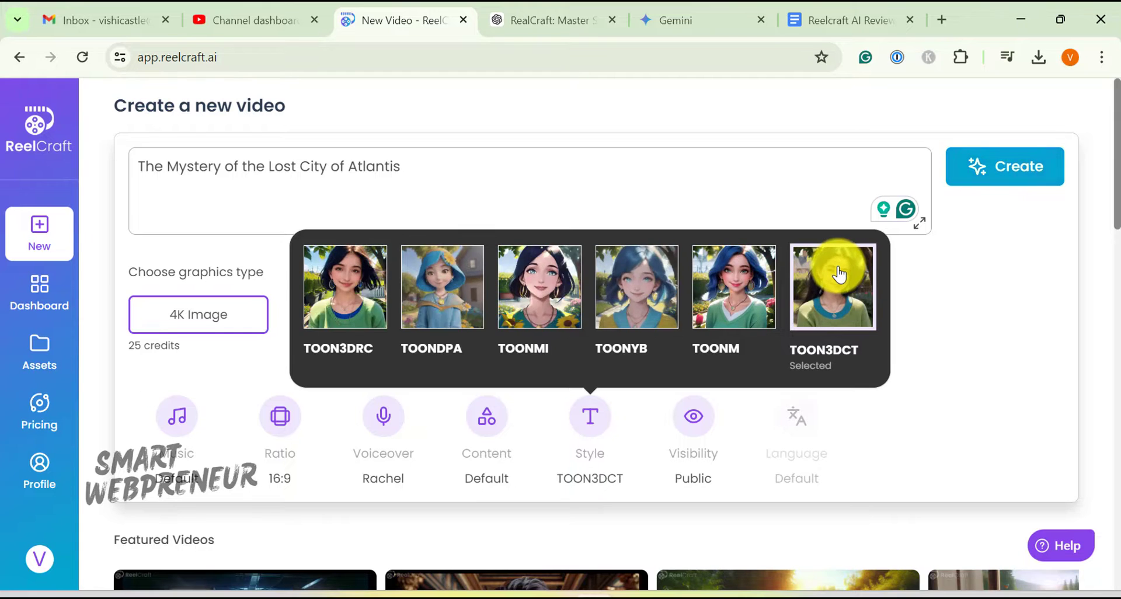
left_click(962, 339)
Upload 'Somewhere Fuse - French Fuse.mp3' as custom background music
left_click(180, 418)
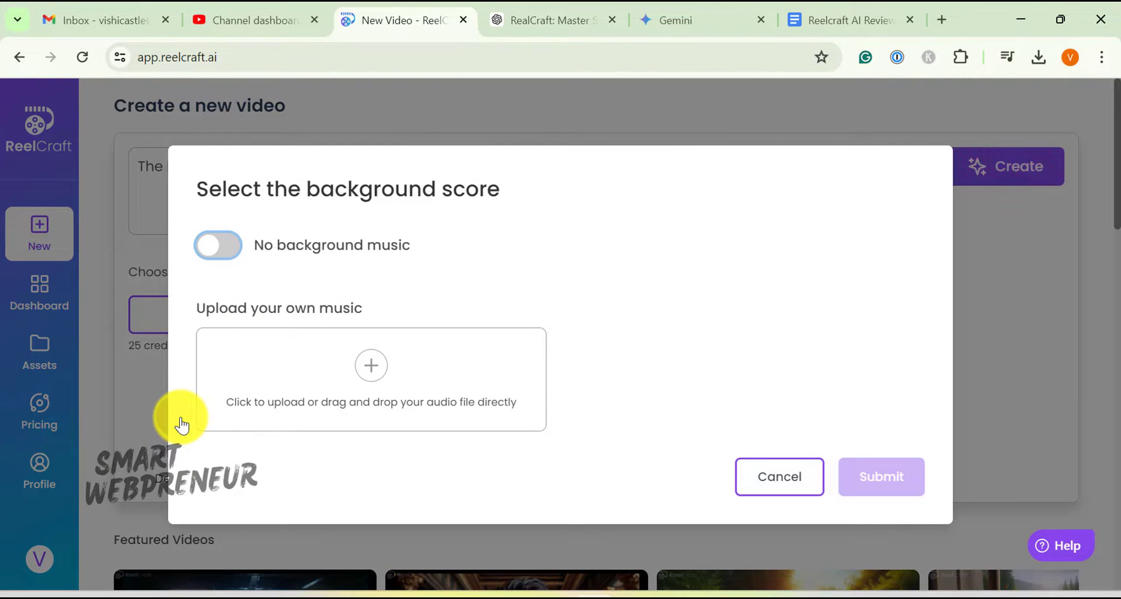
left_click(229, 245)
left_click(210, 332)
left_click(383, 368)
left_click(717, 486)
Name the track 'Music File 1', set its volume to about 15, and submit
left_click(308, 447)
type("Music F")
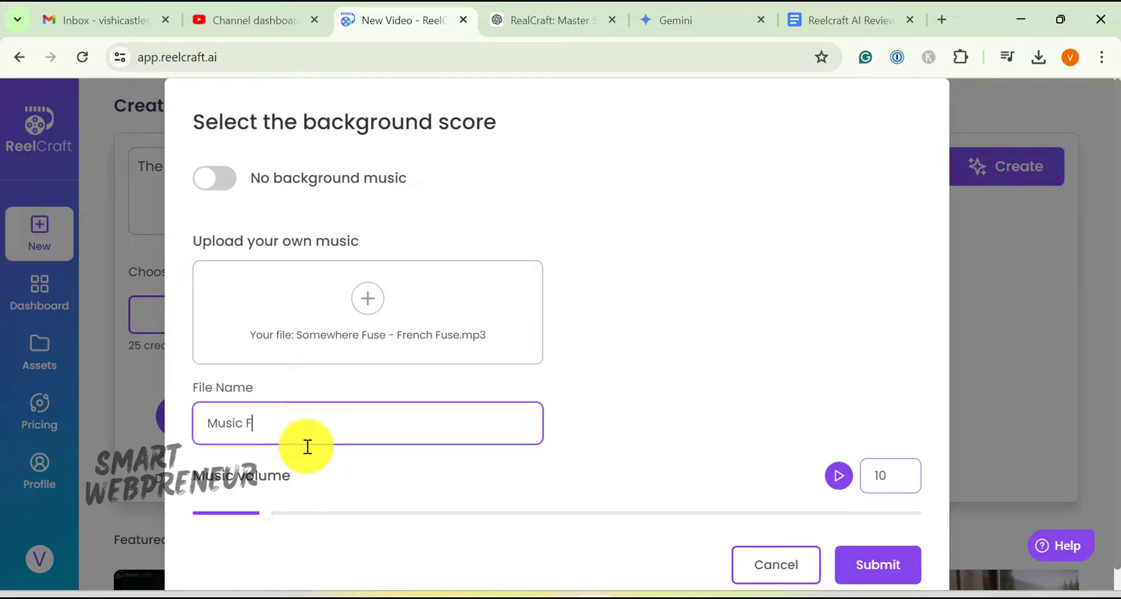
scroll(842, 455, "down", 1)
left_click(842, 454)
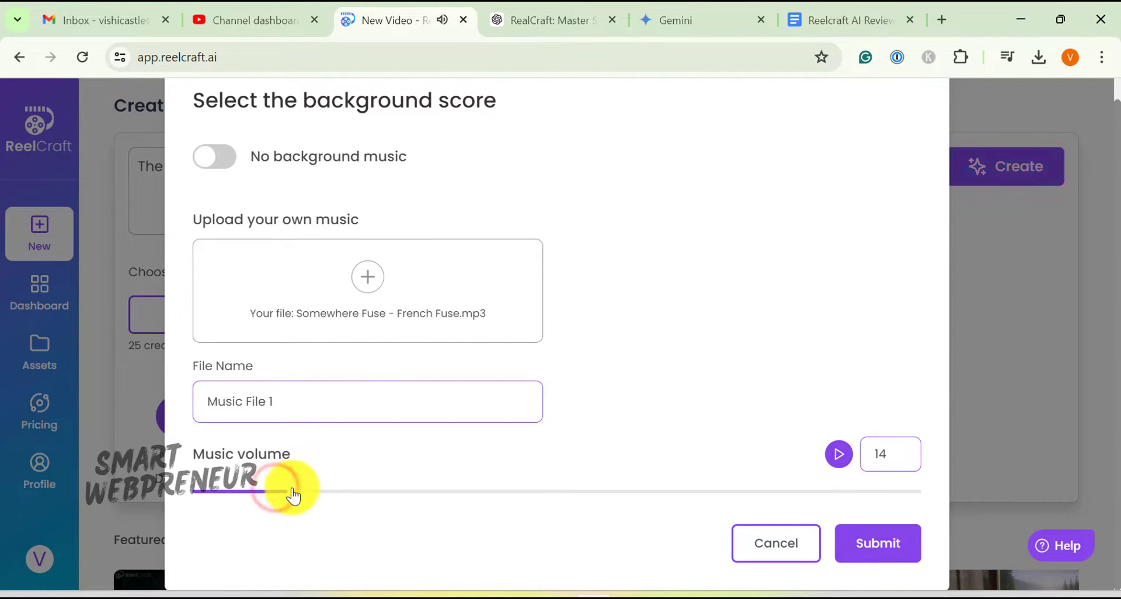
left_click_drag(293, 495, 301, 495)
left_click(857, 549)
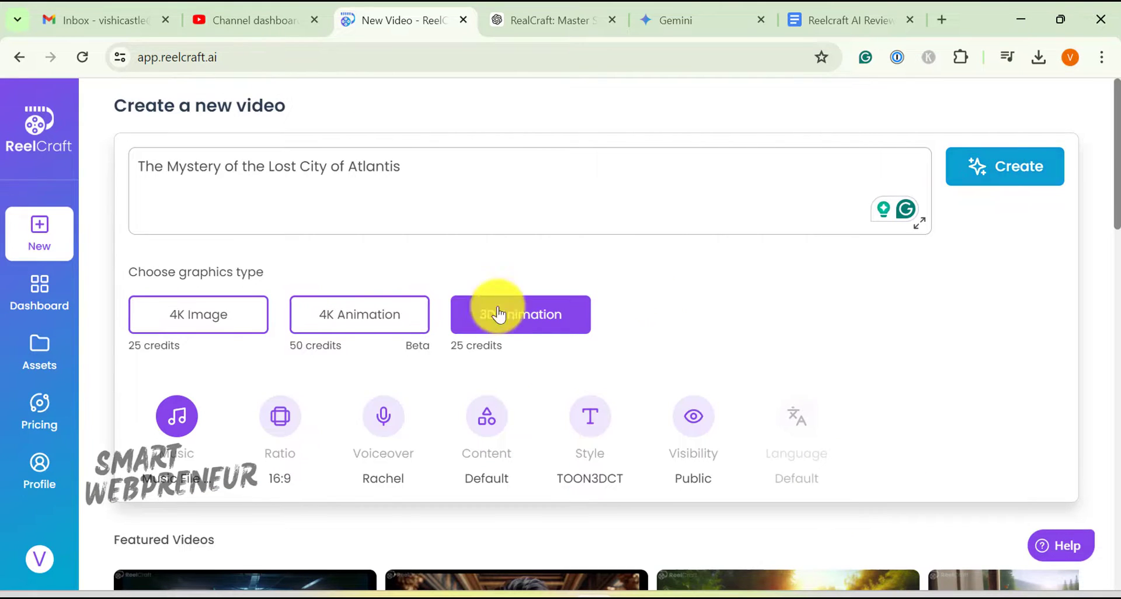
Try the 9:16 portrait ratio, then return the aspect ratio to 16:9
left_click(279, 438)
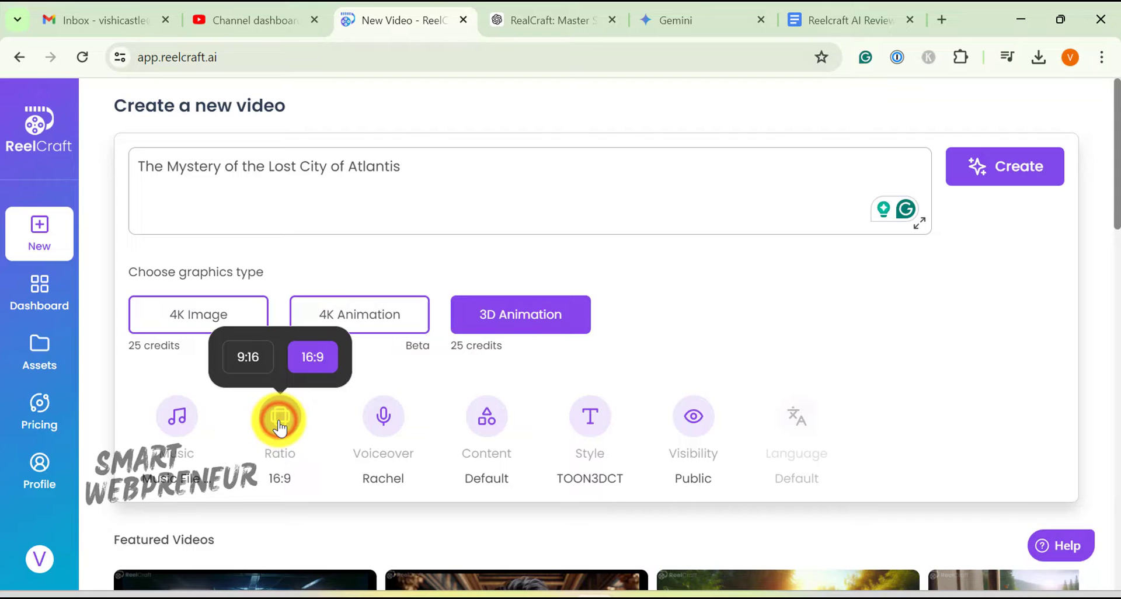
left_click(250, 359)
left_click(281, 418)
left_click(316, 354)
Preview the Rachel, Drew, Clyde and Domi voices and set the narration voice to Drew
left_click(400, 427)
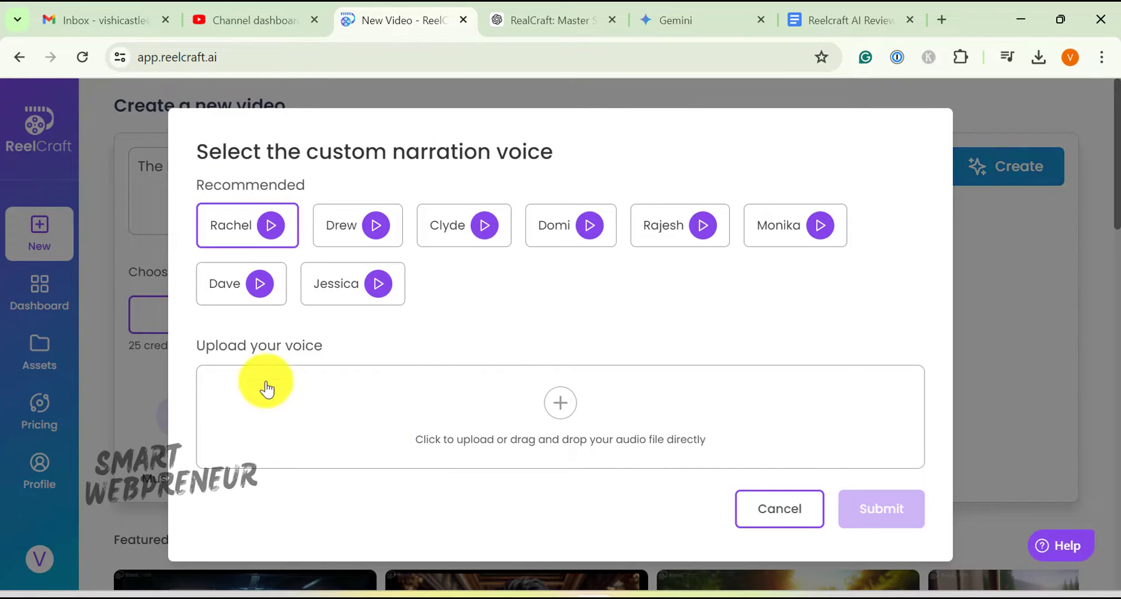
left_click(273, 229)
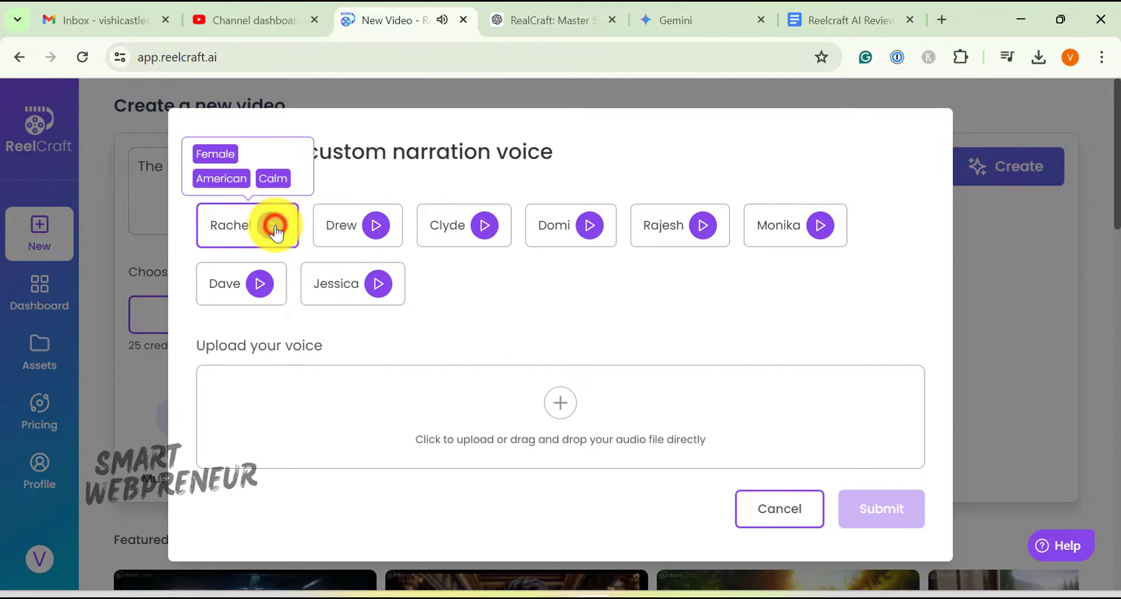
left_click(379, 226)
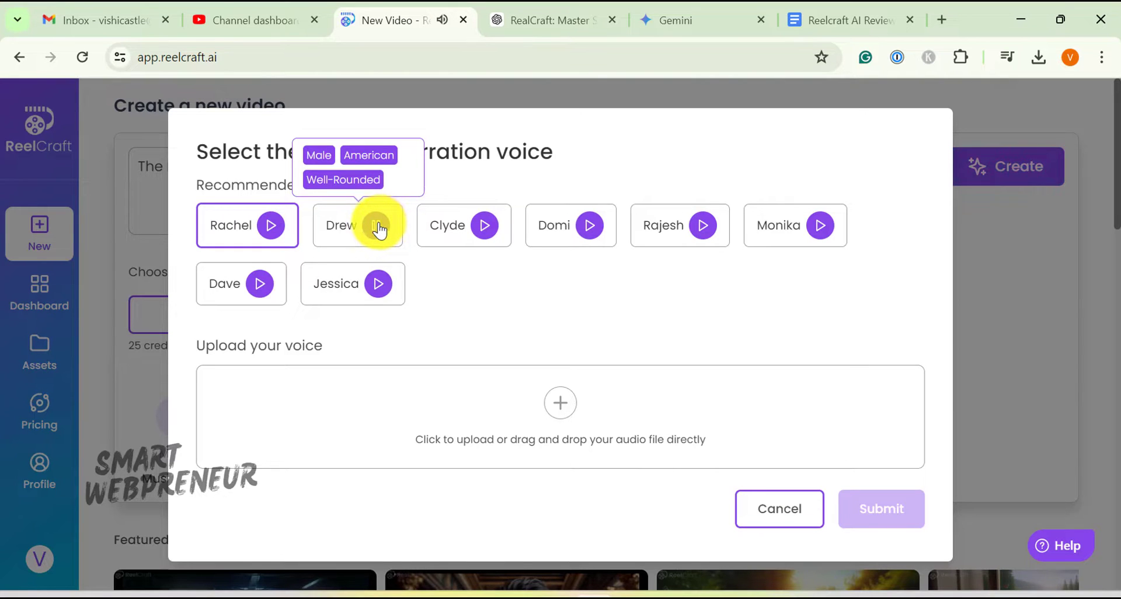
left_click(343, 236)
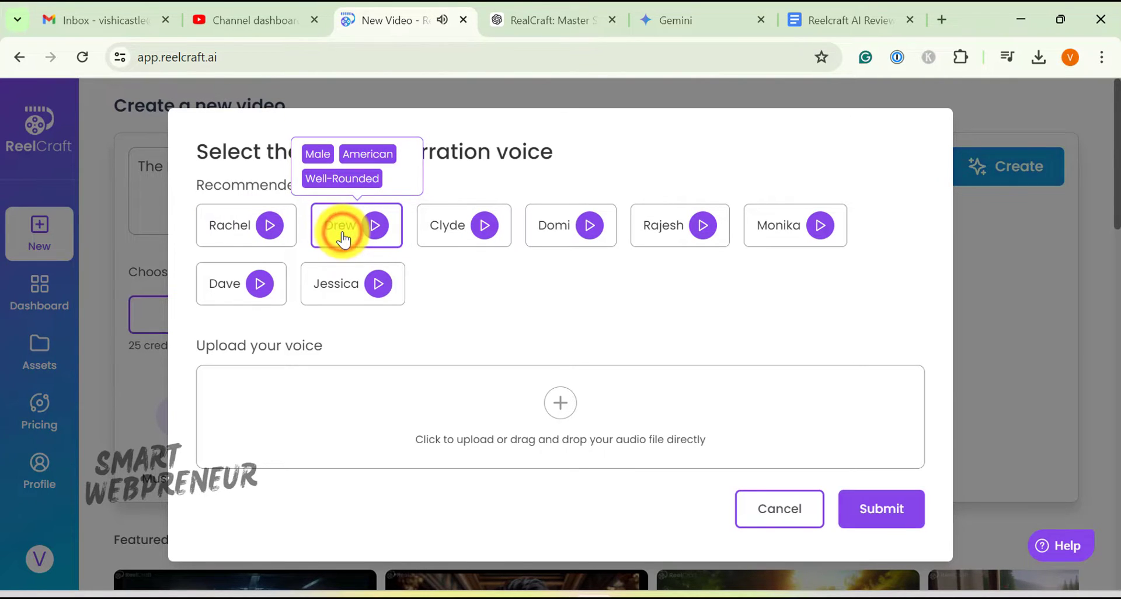
left_click(485, 229)
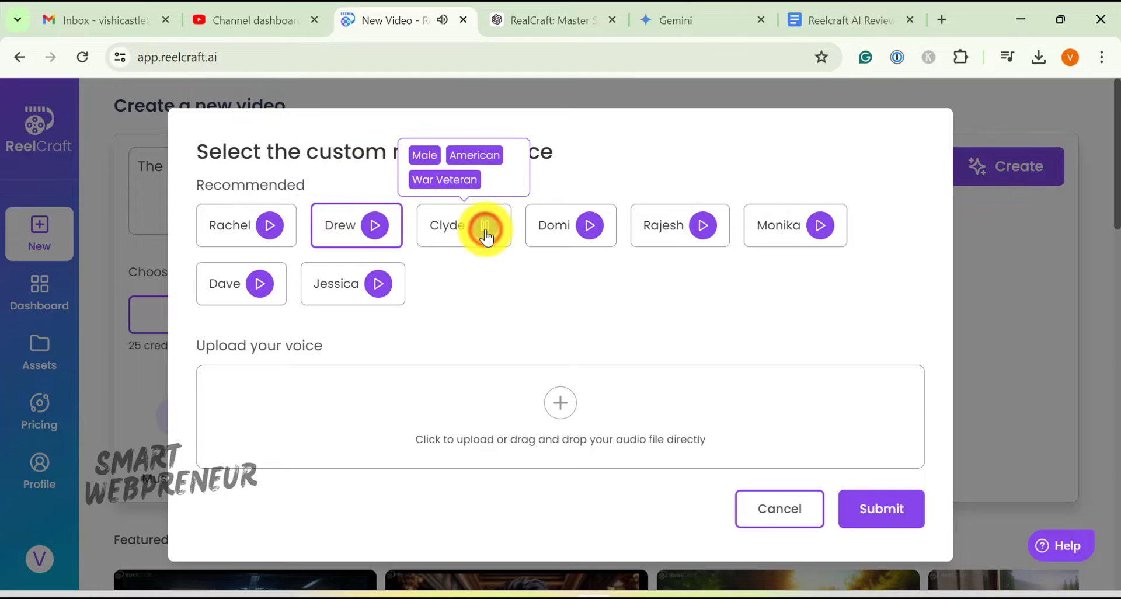
left_click(591, 226)
left_click(344, 229)
left_click(896, 508)
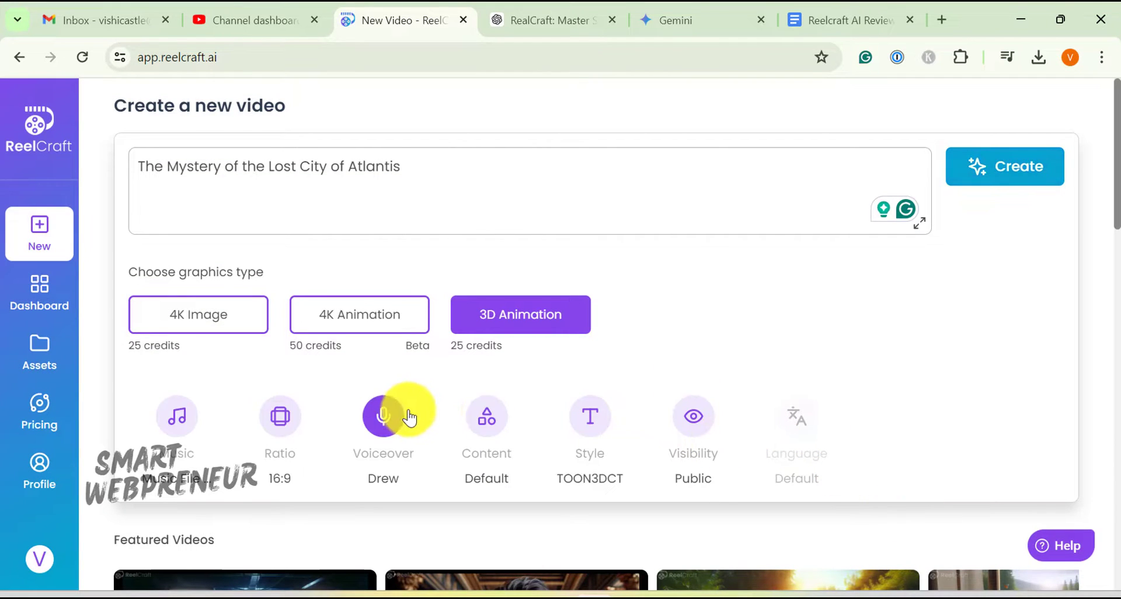
Set the content category to Historical, keep visibility Public, and start creating the video
left_click(487, 427)
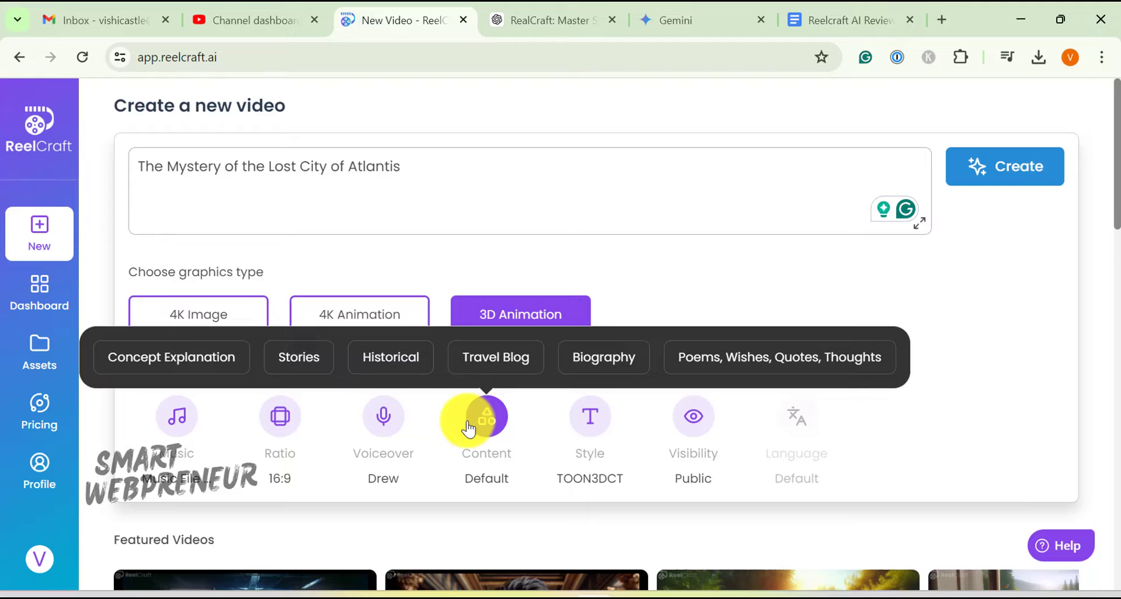
left_click(395, 365)
left_click(694, 438)
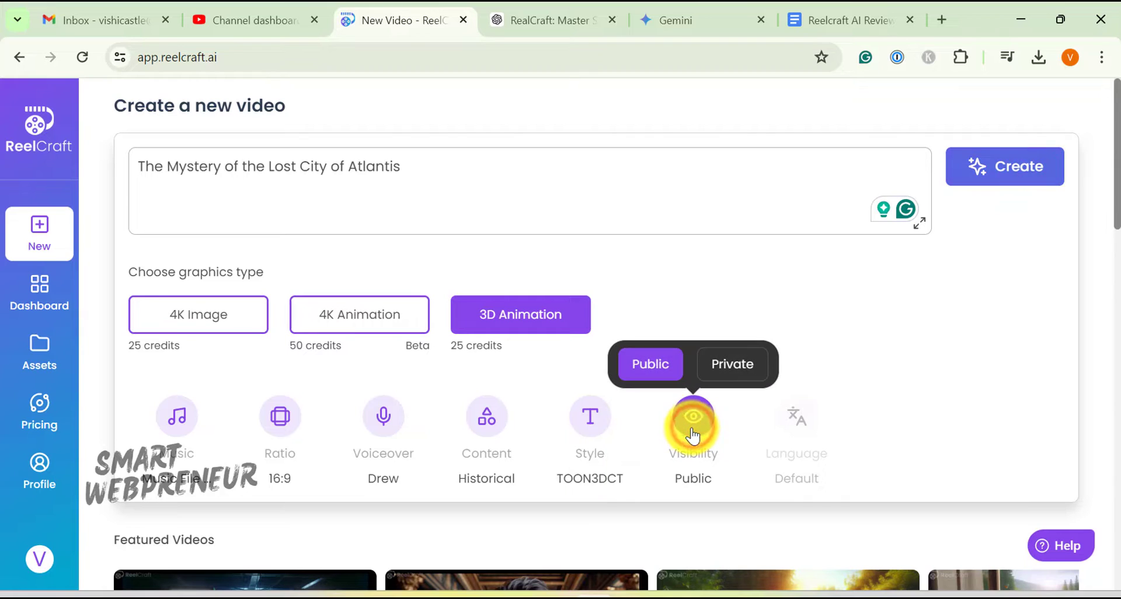
left_click(960, 376)
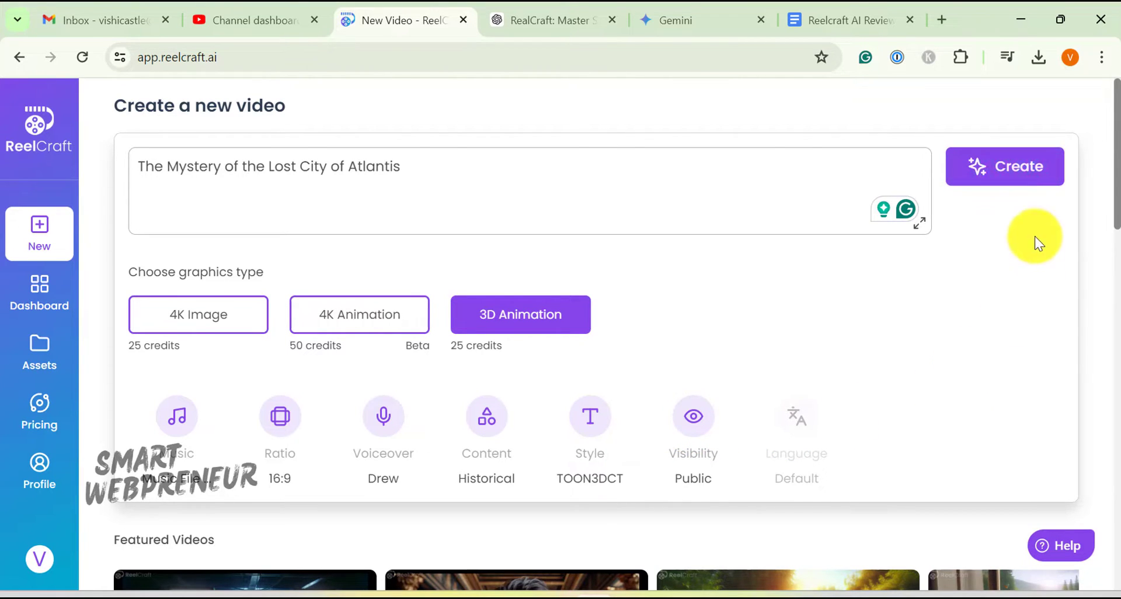
left_click(1013, 175)
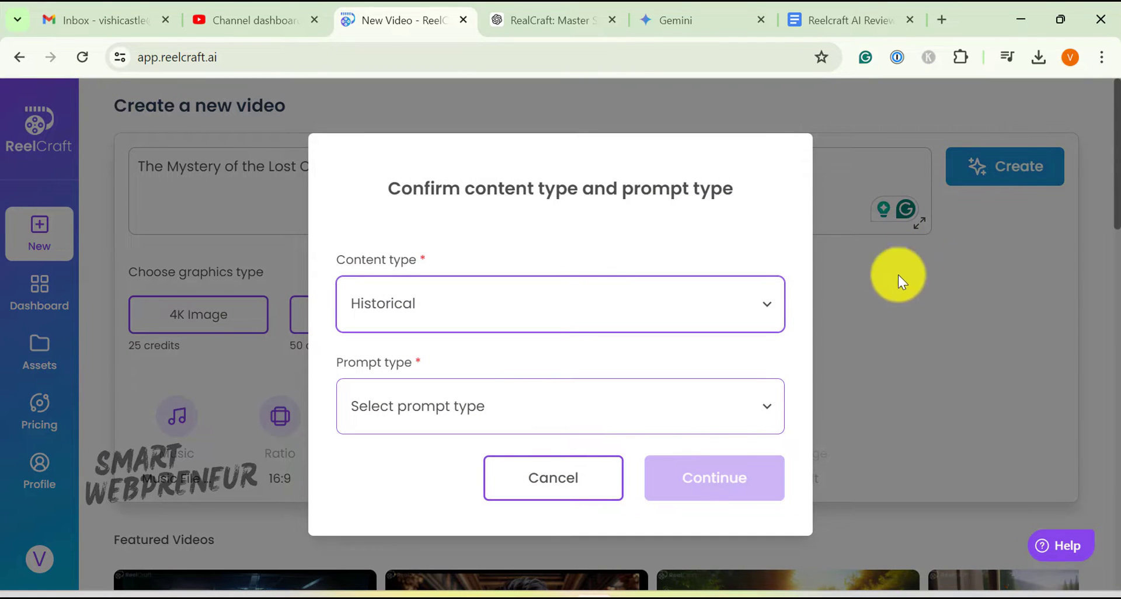
Confirm content type Historical and prompt type 'Transform the given idea into a story', then continue
left_click(754, 416)
left_click(767, 292)
left_click(766, 297)
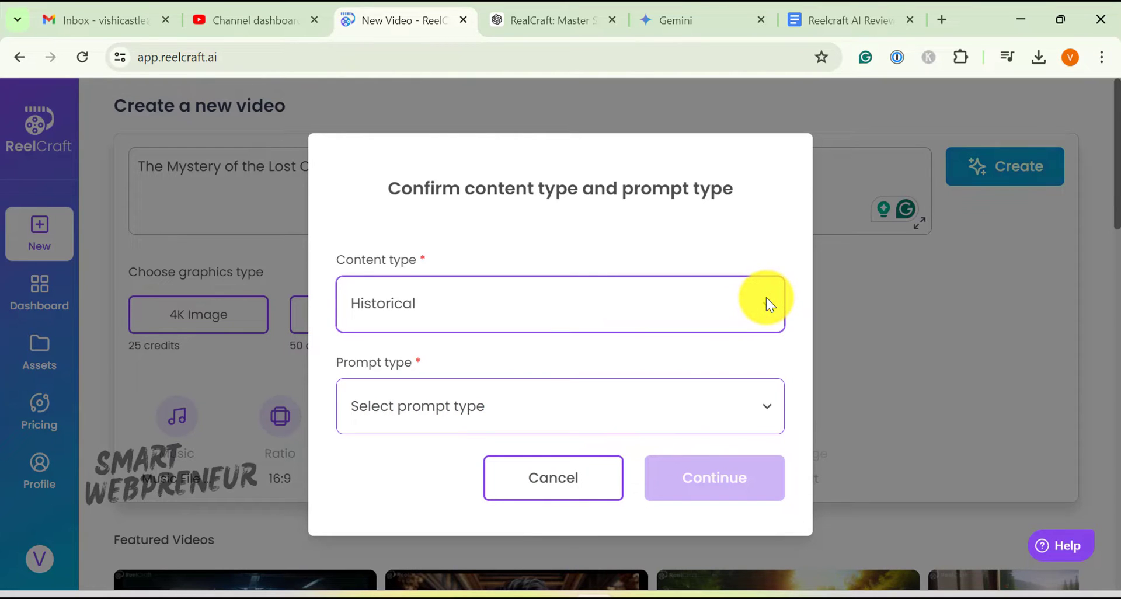
left_click(755, 404)
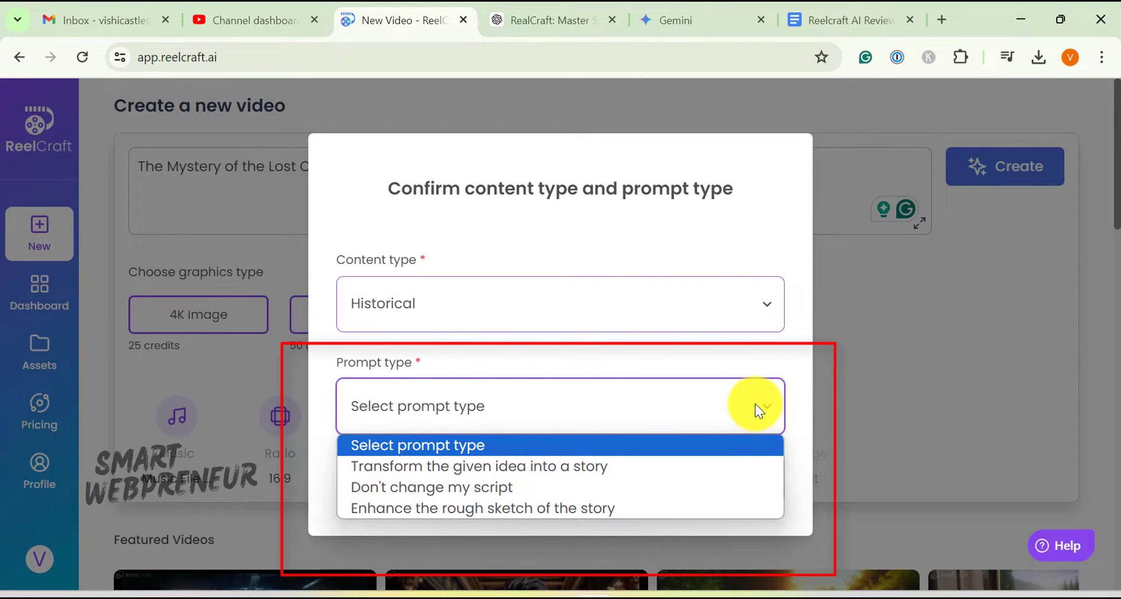
left_click(612, 468)
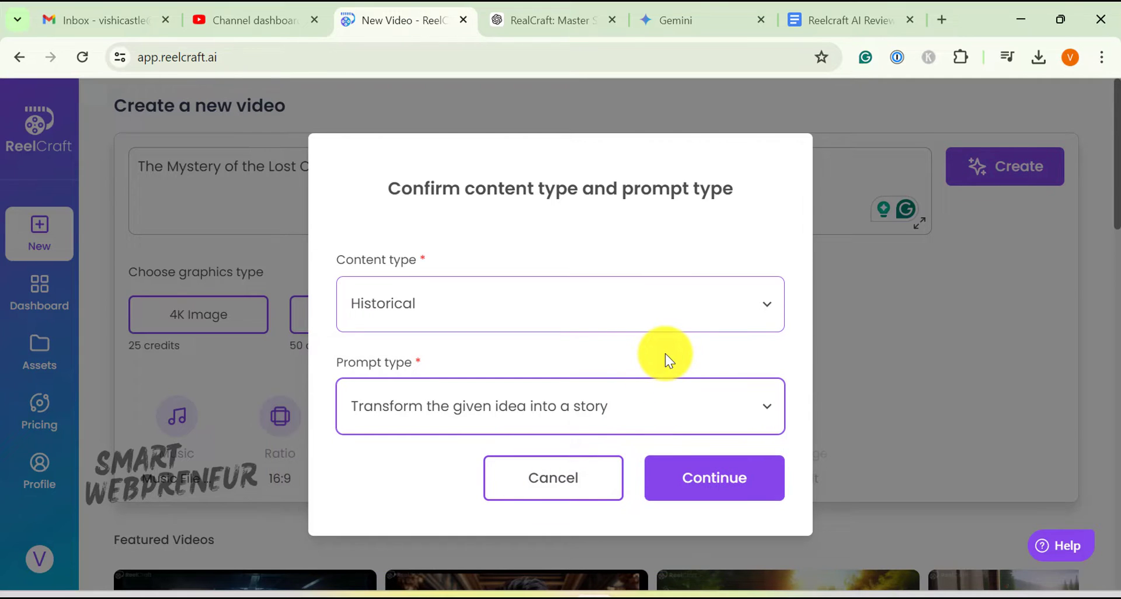
left_click(772, 413)
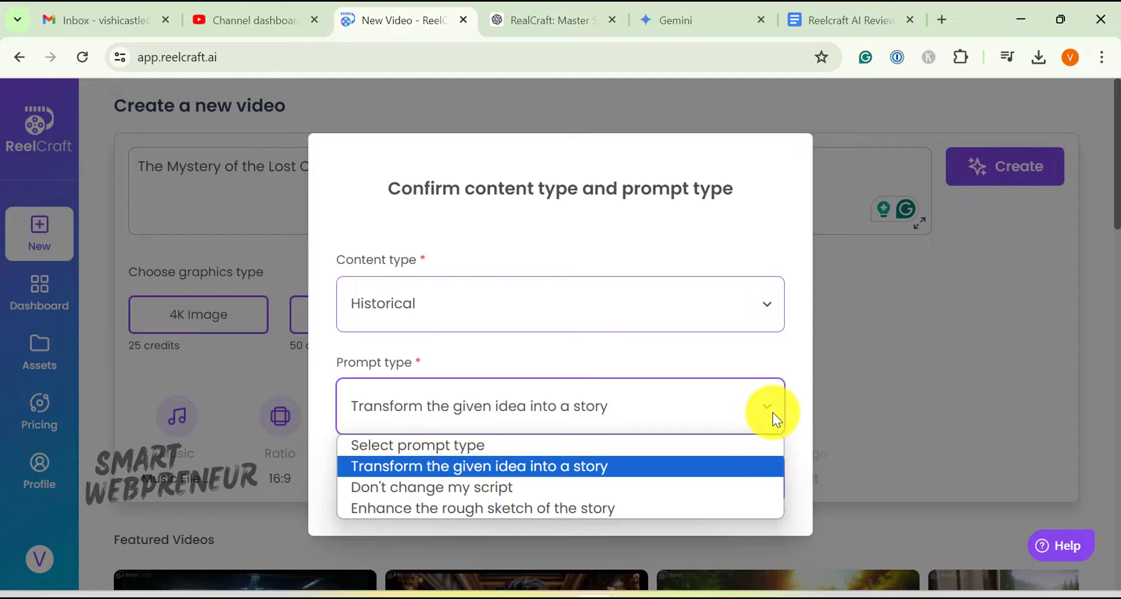
left_click(773, 412)
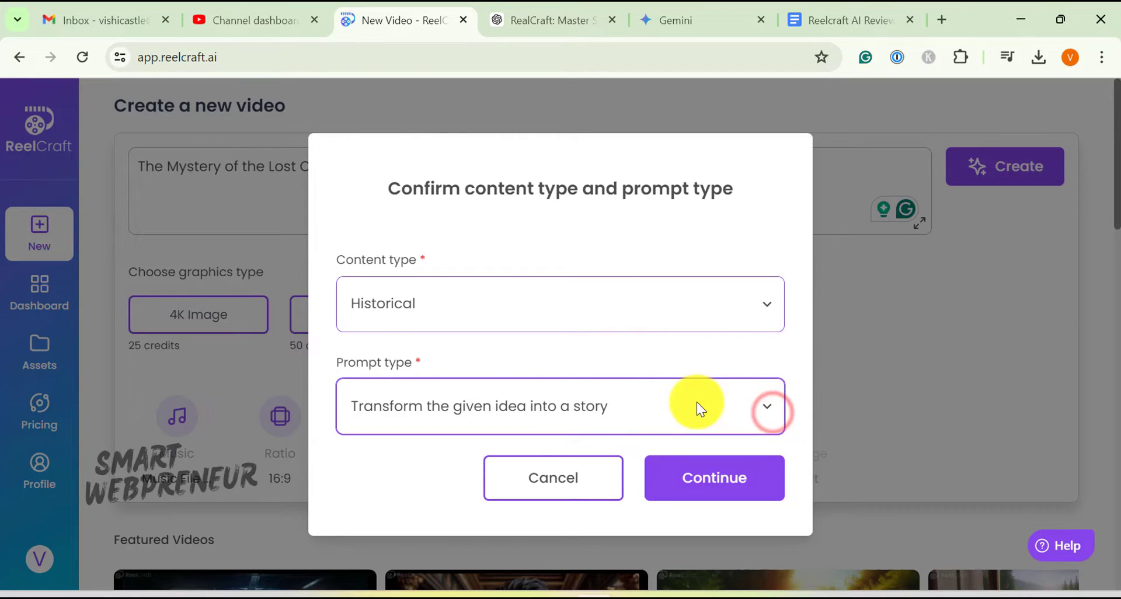
left_click(730, 489)
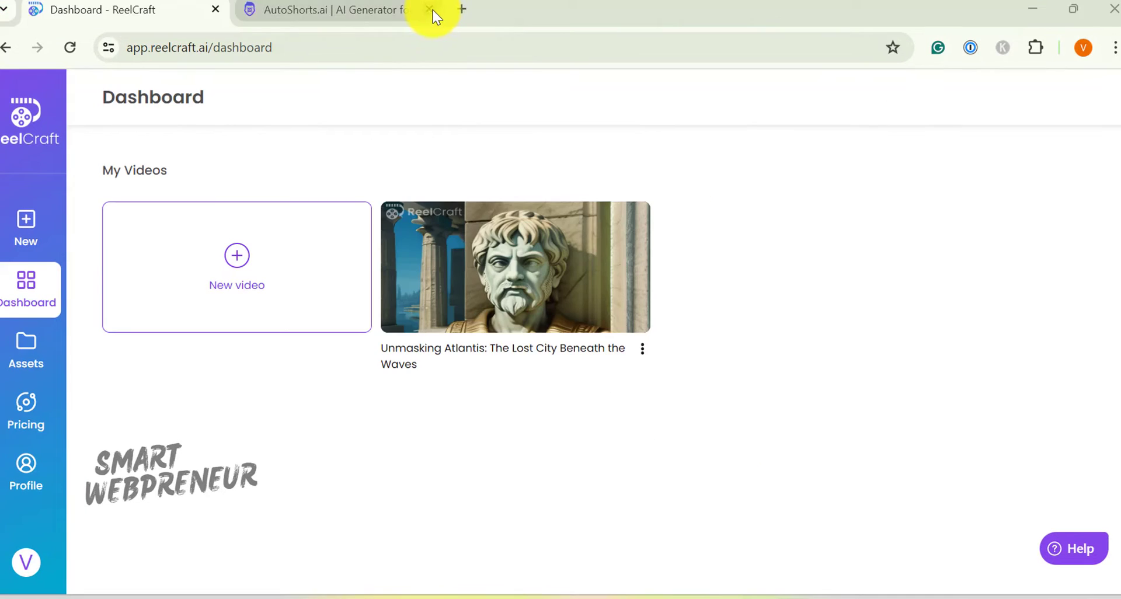
Close the extra browser tab and open the Unmasking Atlantis video for editing from the Dashboard
left_click(435, 22)
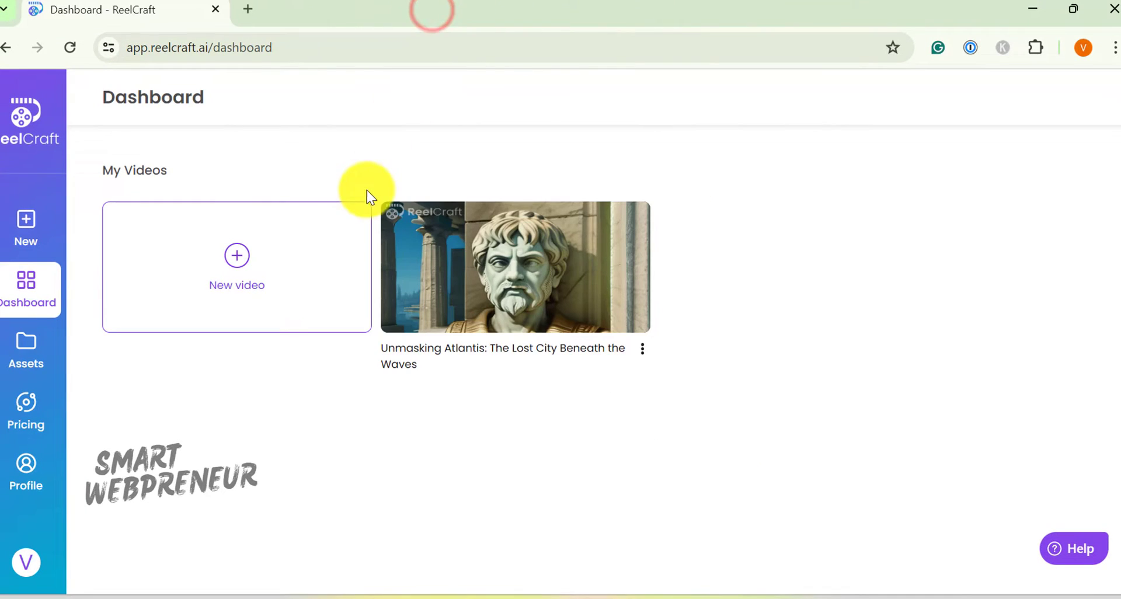
left_click(642, 351)
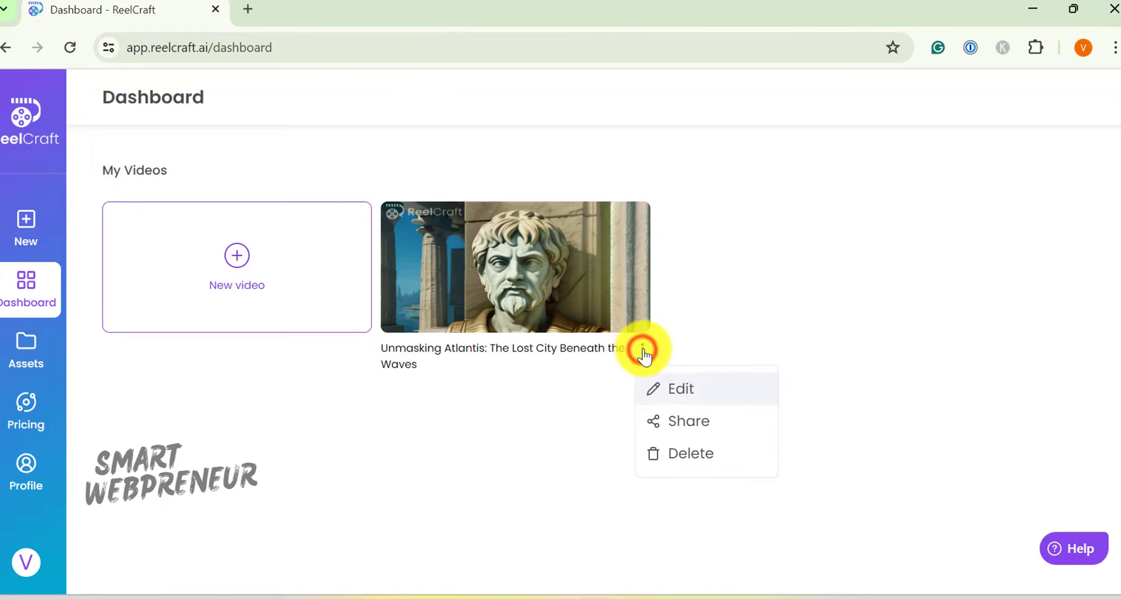
left_click(683, 390)
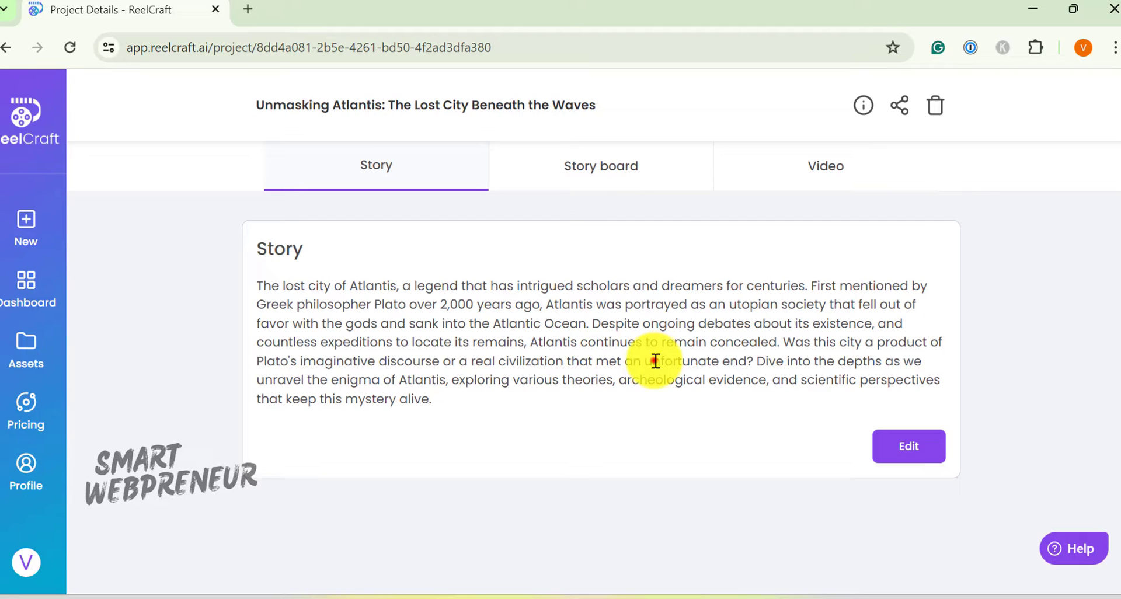
Open the story text for editing, read through it, and cancel without changes
left_click(911, 446)
left_click(775, 413)
scroll(816, 404, "down", 3)
scroll(816, 404, "up", 3)
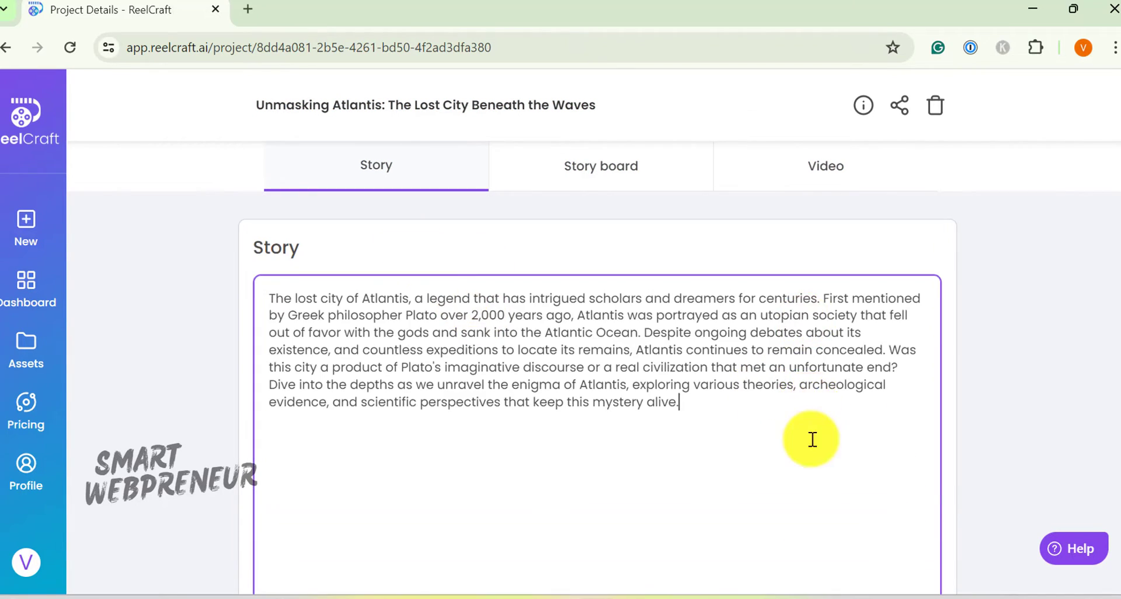
scroll(811, 439, "down", 3)
left_click(818, 542)
On the storyboard, open the first image's prompt edit and discard it
left_click(611, 174)
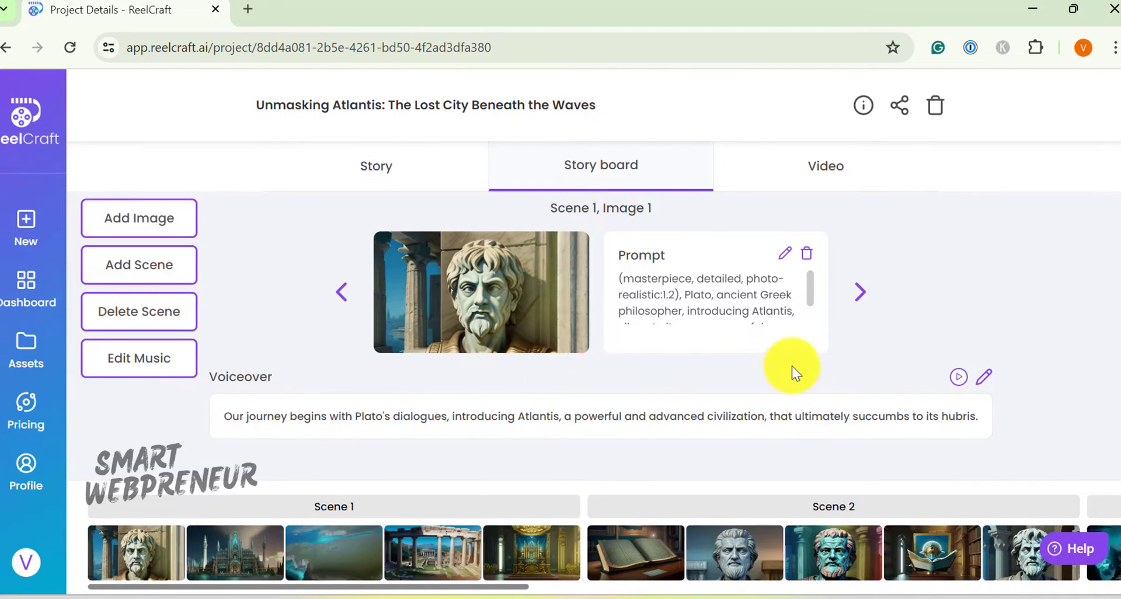
left_click(785, 254)
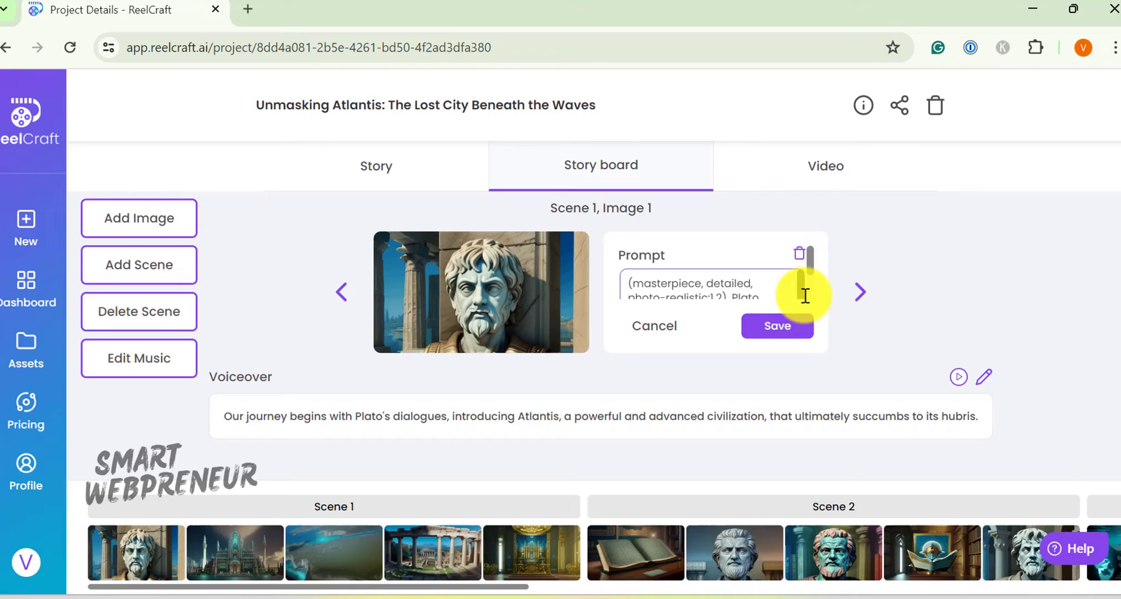
scroll(804, 292, "down", 2)
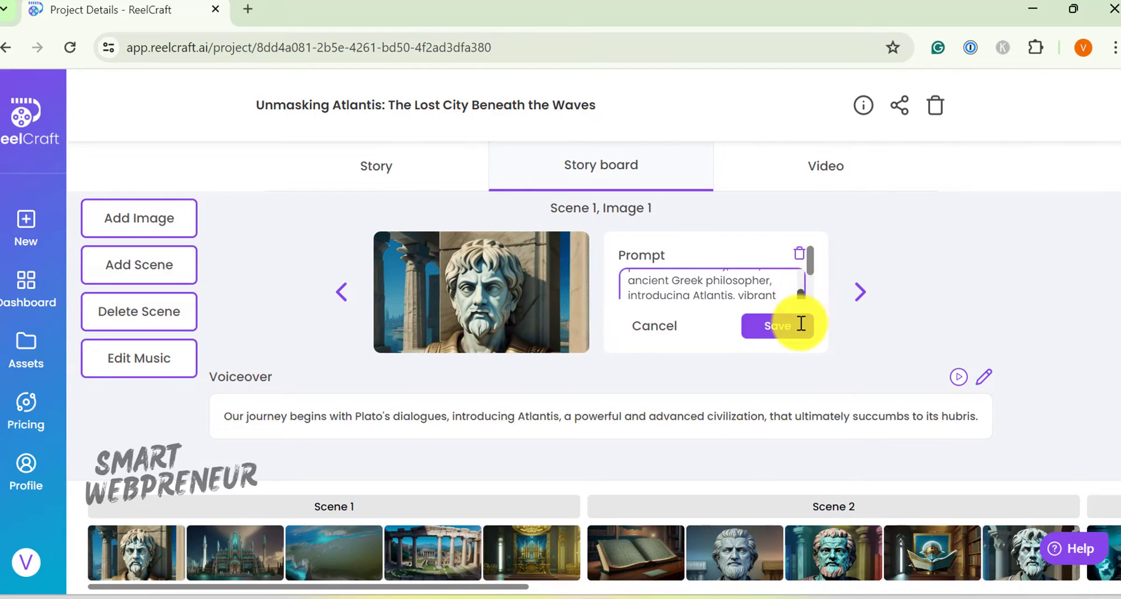
scroll(800, 285, "up", 2)
scroll(797, 292, "down", 2)
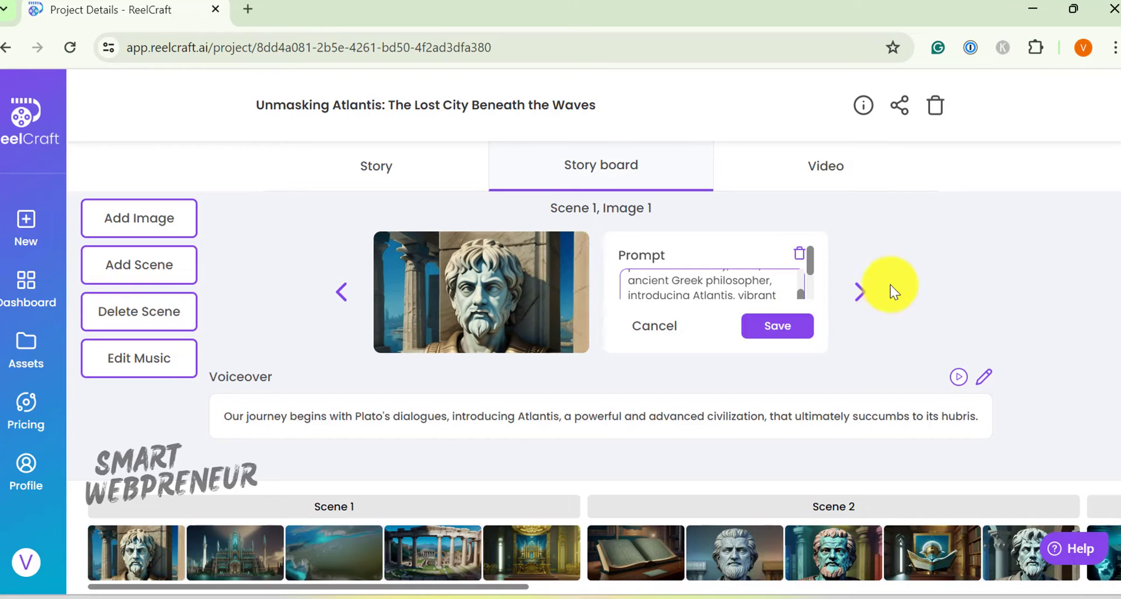
left_click(675, 325)
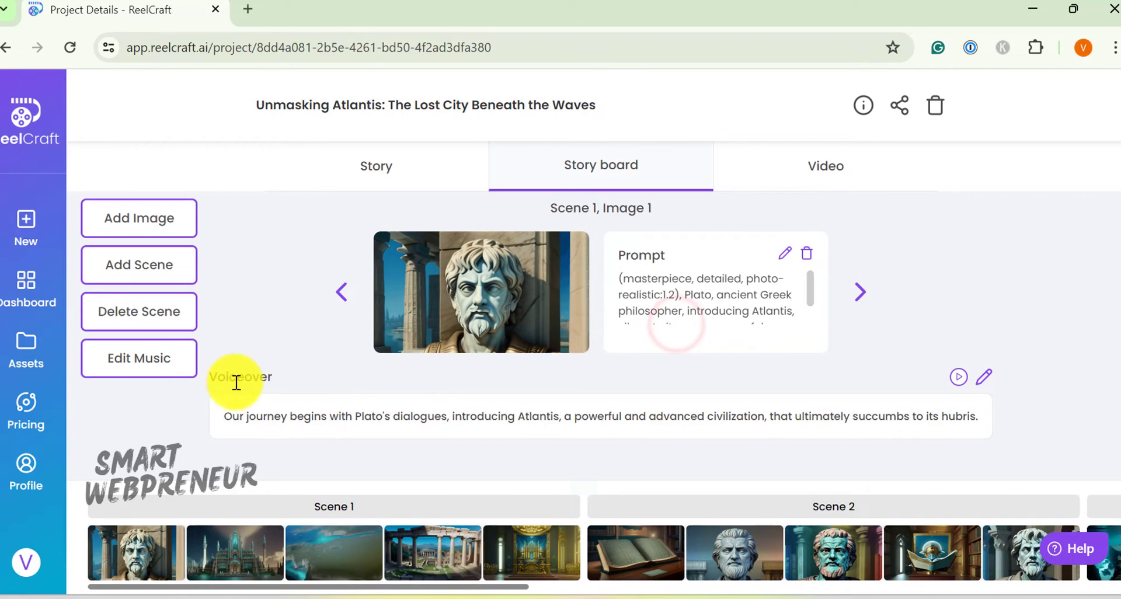
Open and close Edit Music and Add Scene unchanged, then view the finished video
left_click(163, 362)
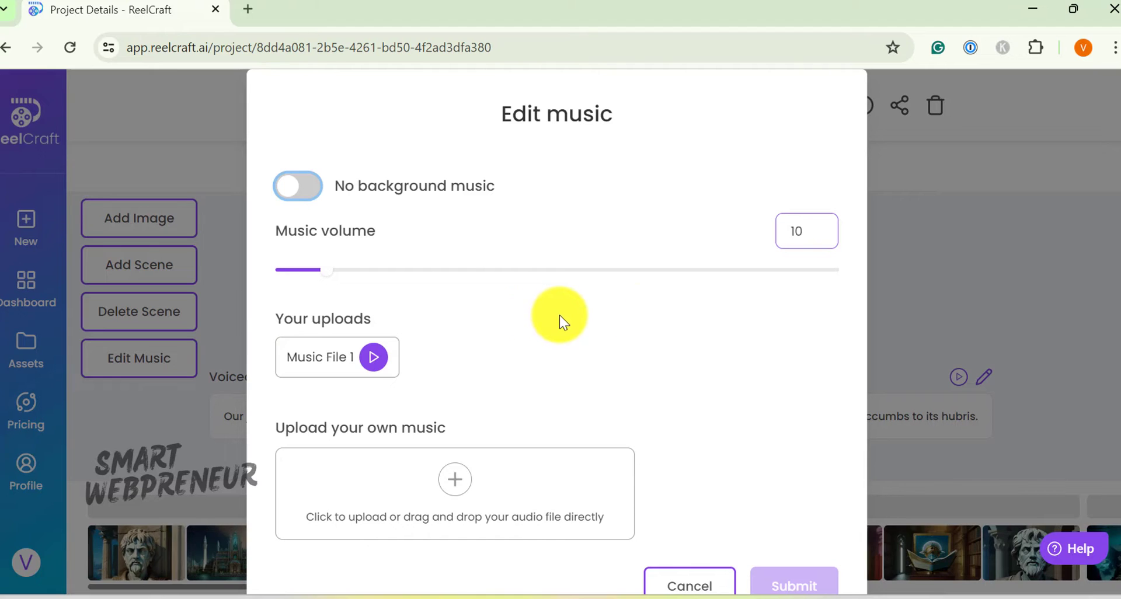
left_click(125, 408)
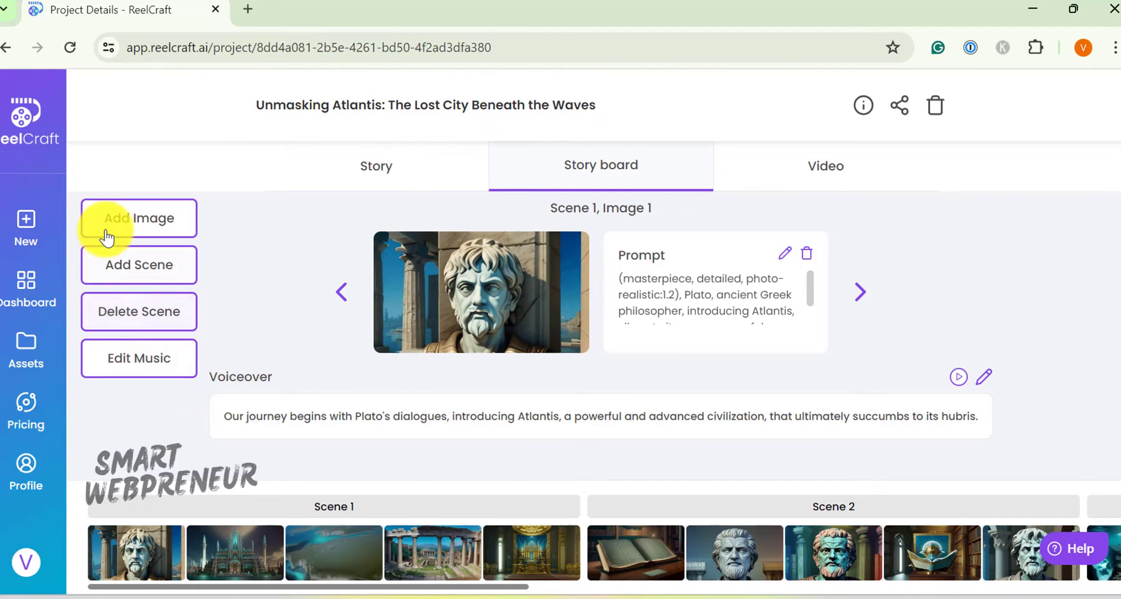
left_click(144, 255)
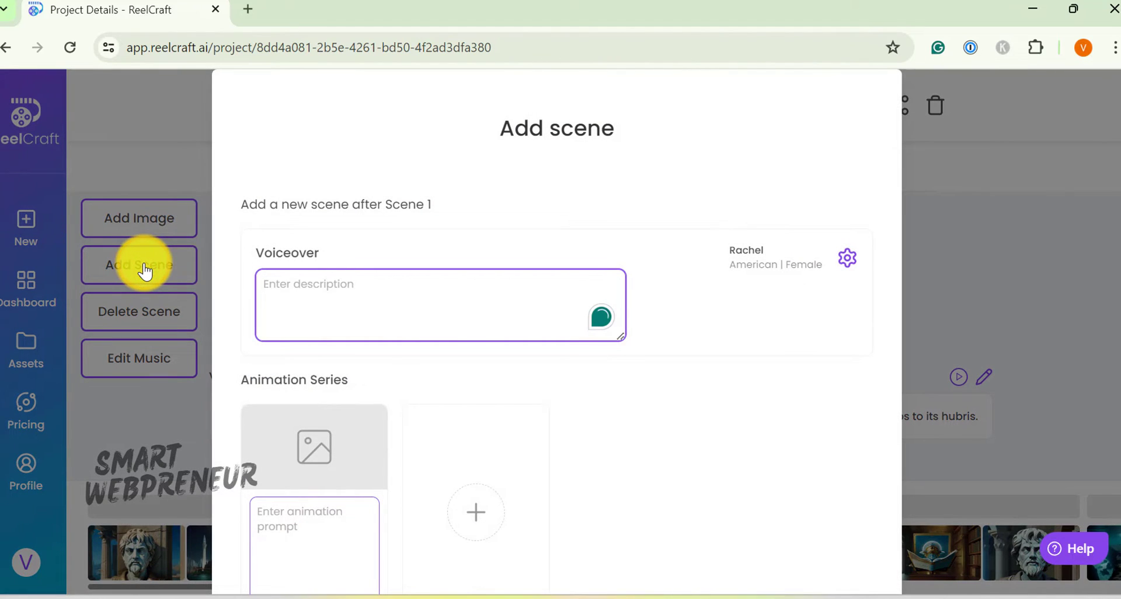
scroll(686, 315, "down", 2)
key("Escape")
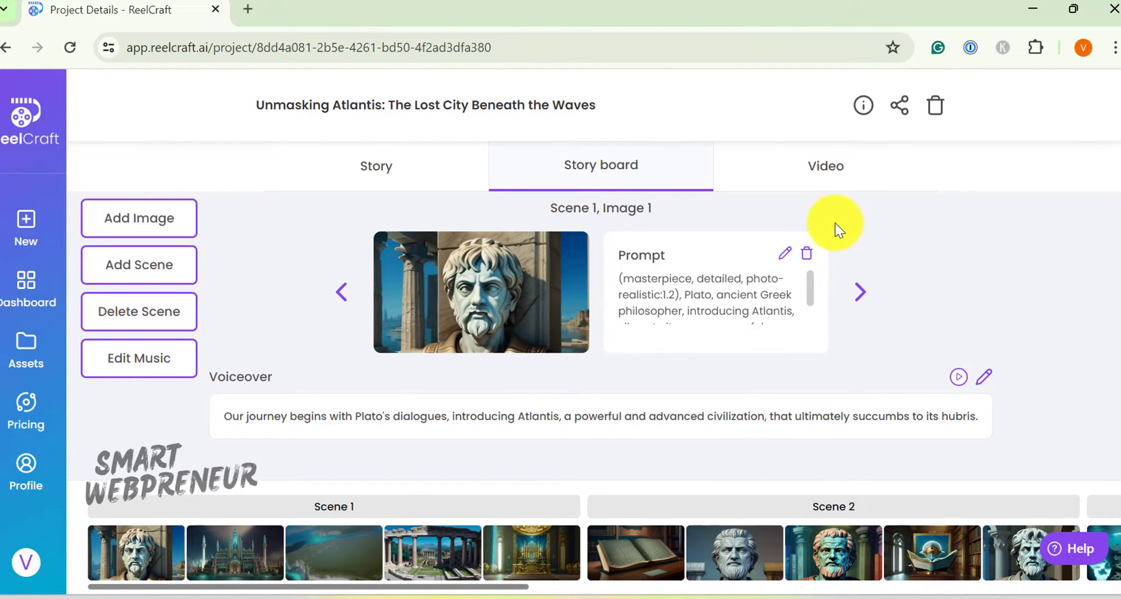
left_click(814, 169)
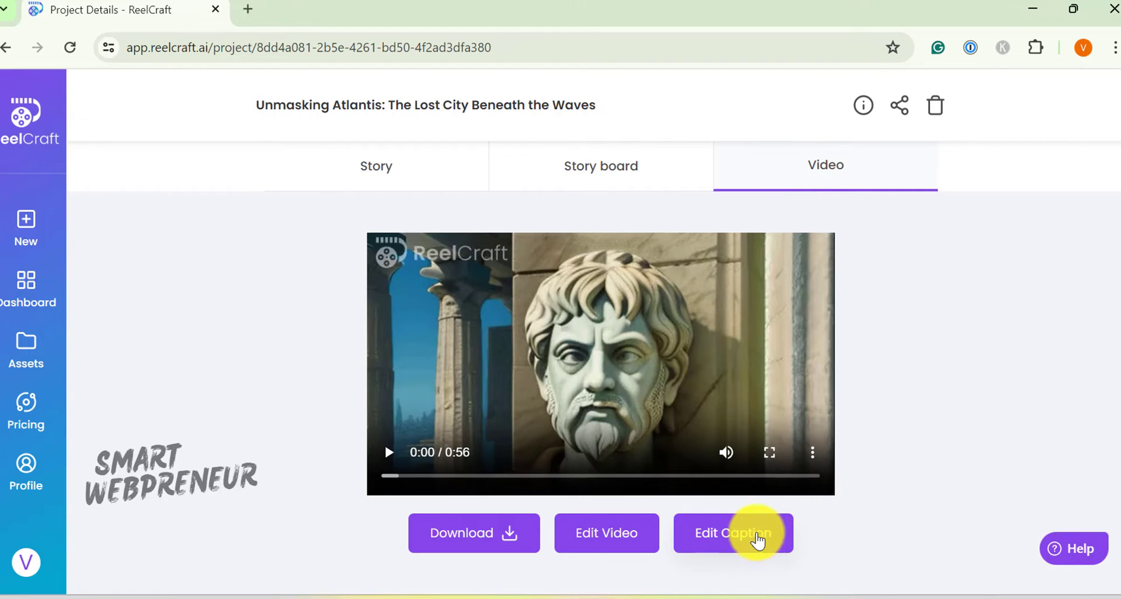
left_click(761, 540)
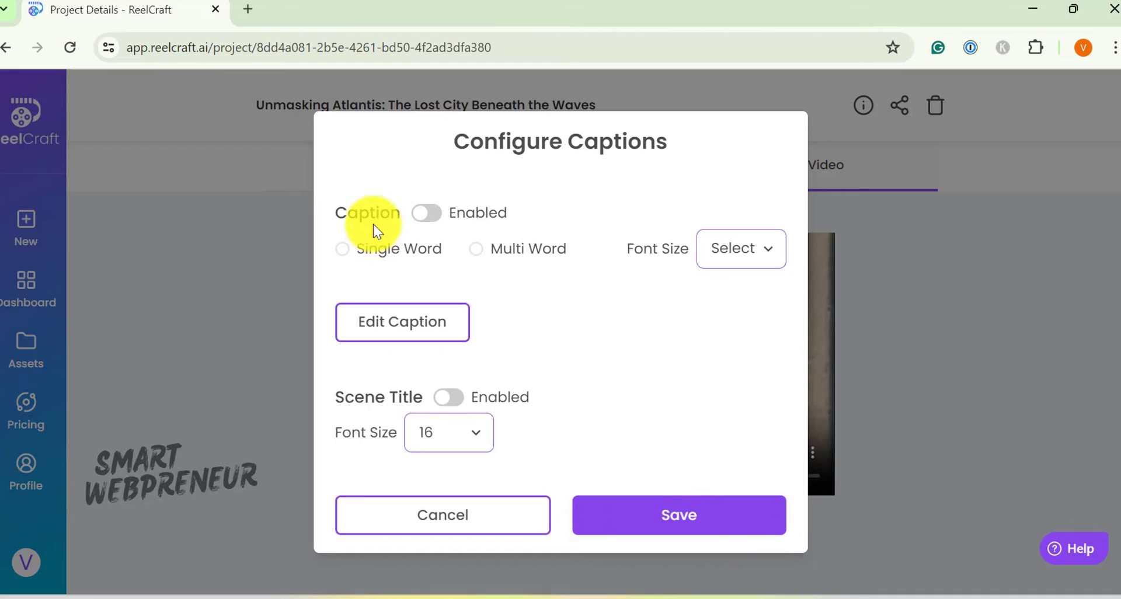
left_click(434, 214)
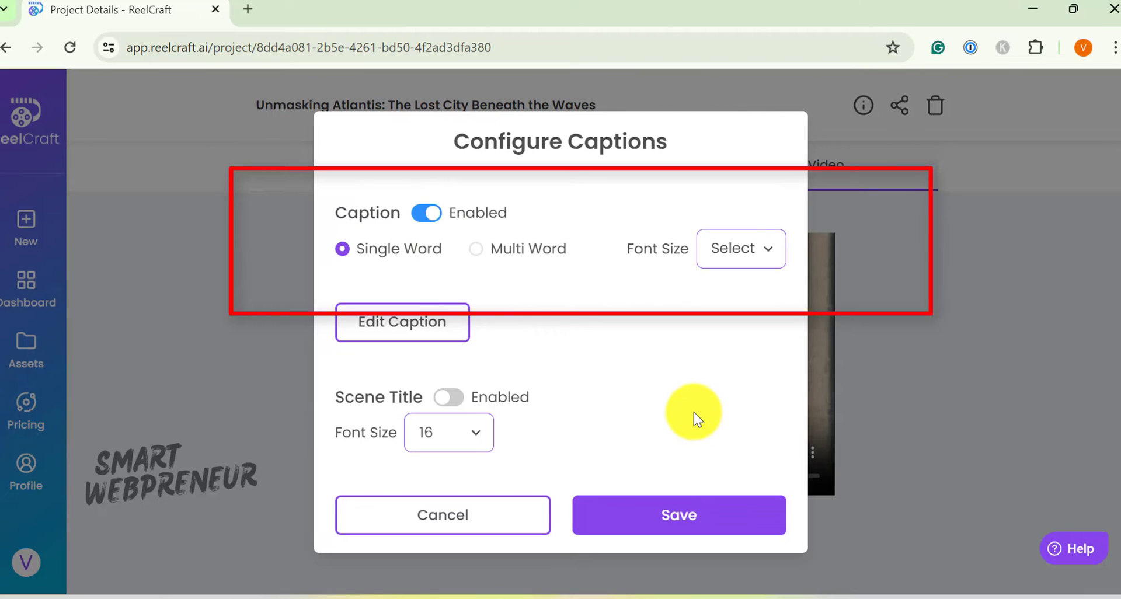
left_click(744, 246)
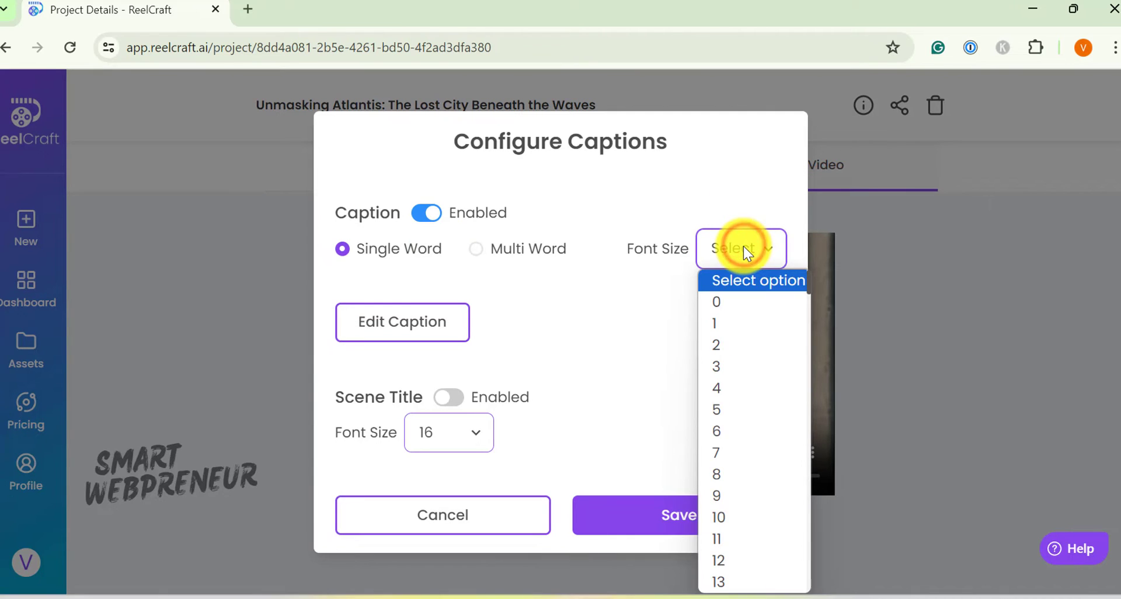
left_click(744, 246)
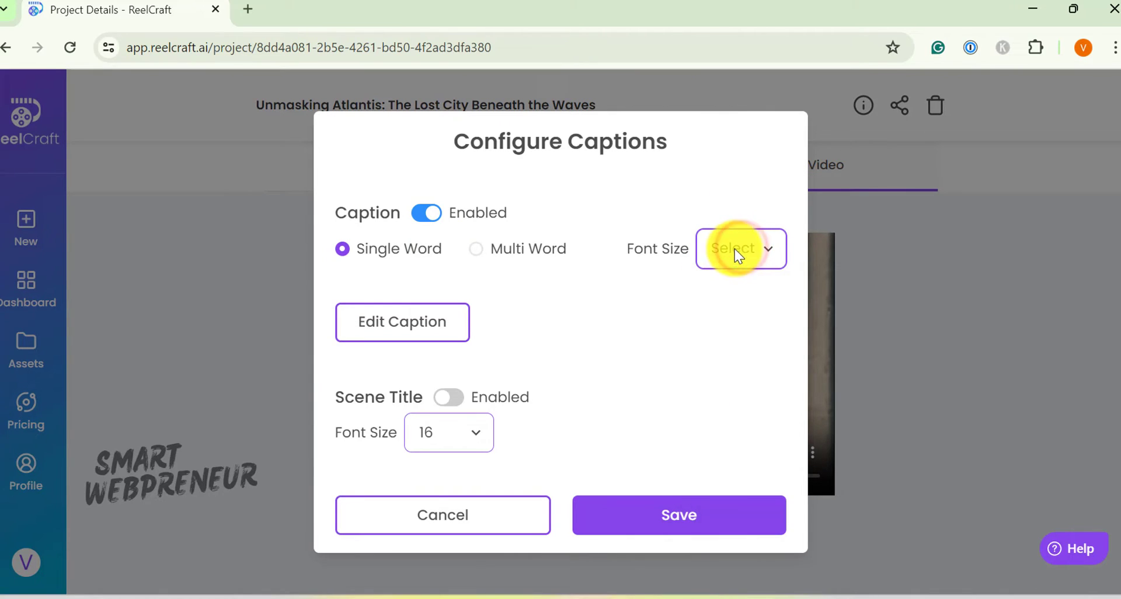
left_click(427, 324)
scroll(444, 456, "down", 10)
left_click(467, 511)
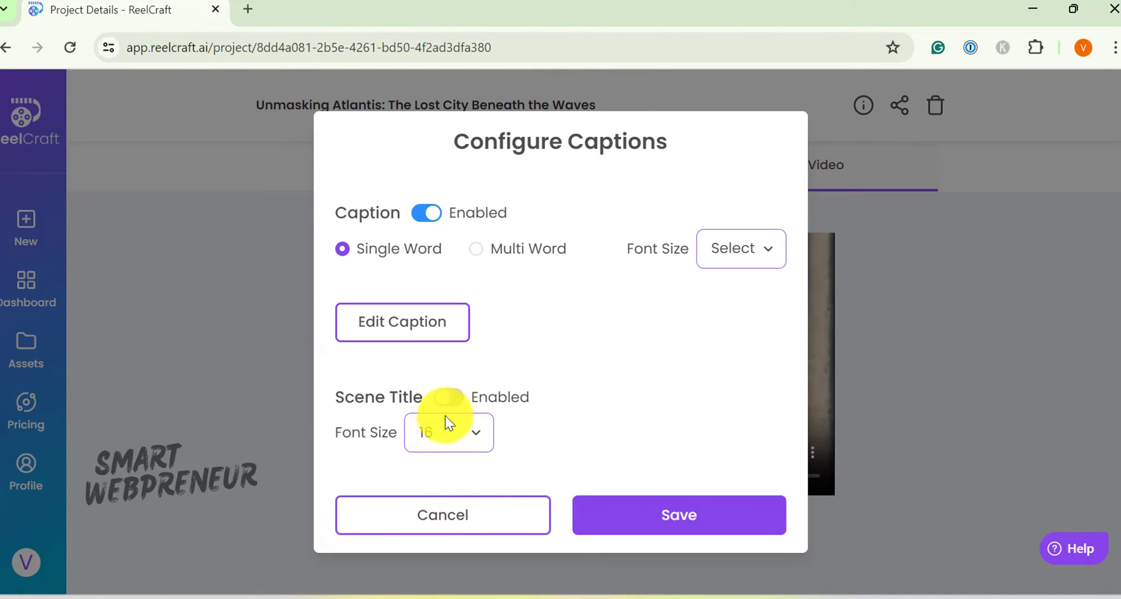
left_click(454, 402)
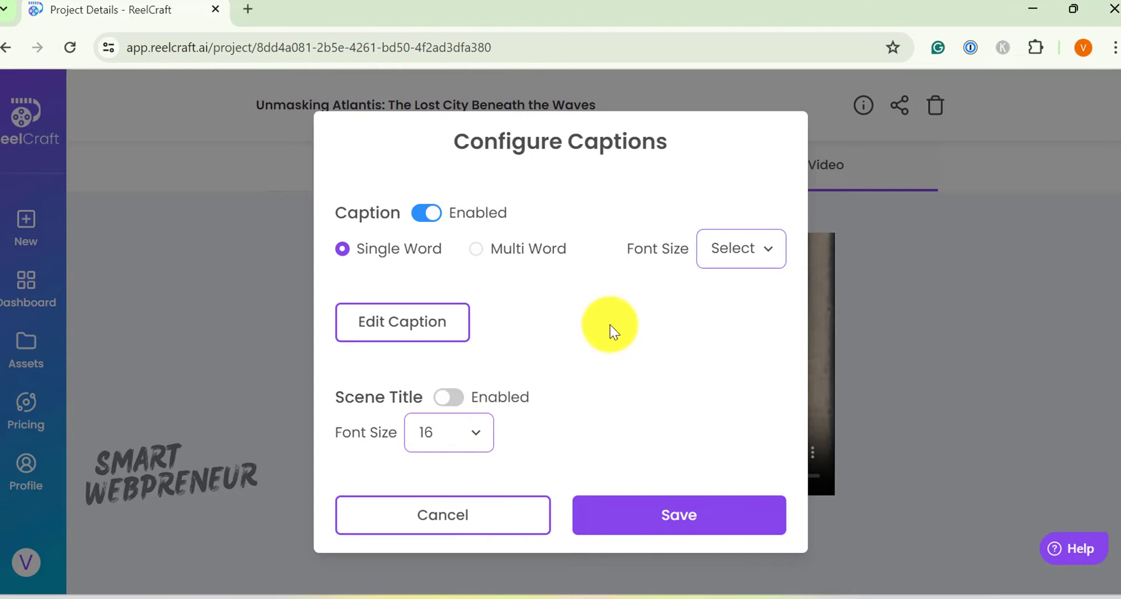
left_click(465, 519)
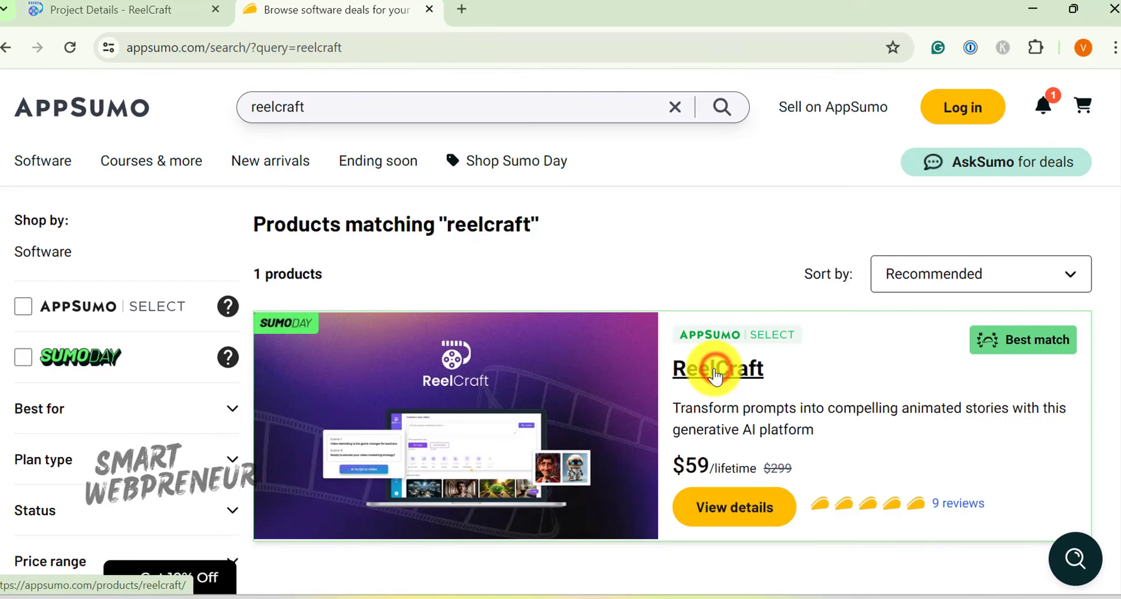
Open the ReelCraft deal, review its three License Tier plans, and enlarge the fourth gallery screenshot
left_click(717, 369)
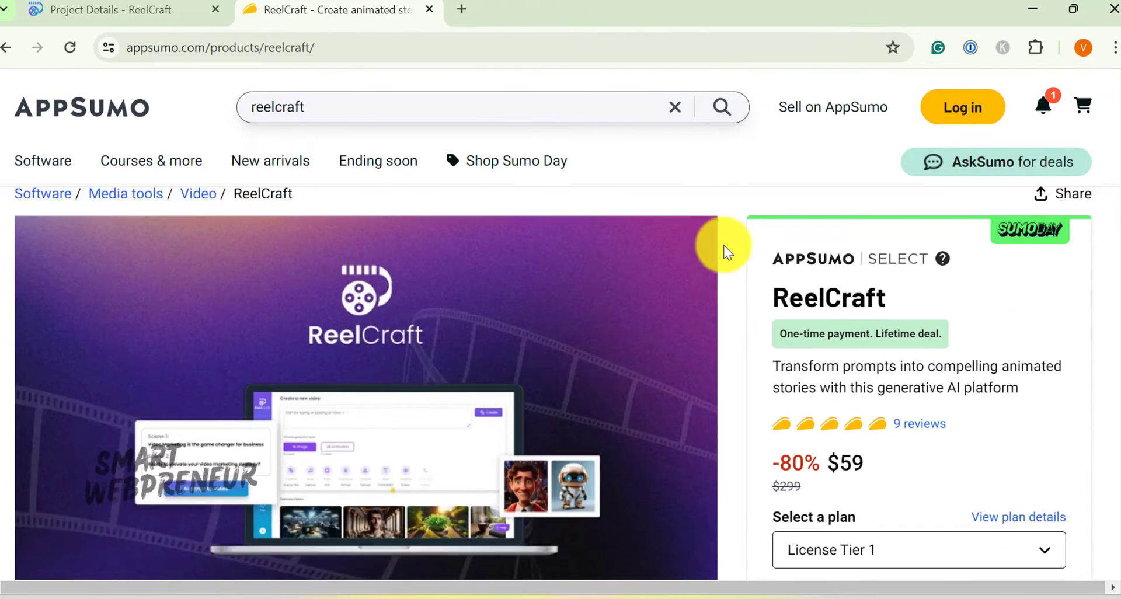
scroll(723, 244, "down", 1)
scroll(683, 266, "up", 1)
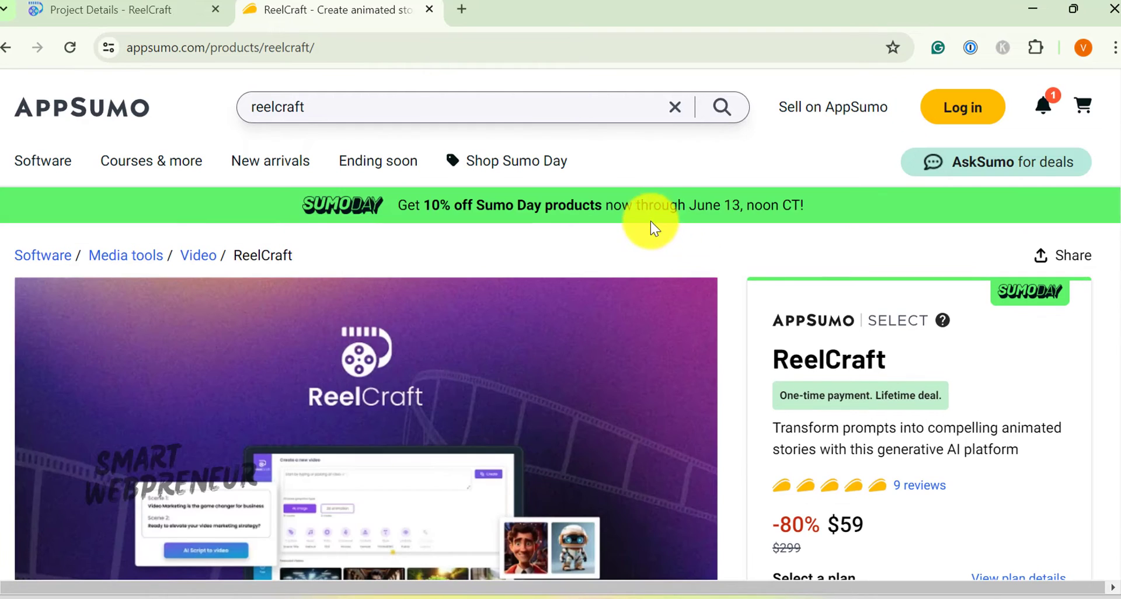
scroll(1116, 105, "down", 2)
scroll(1116, 110, "down", 5)
left_click(993, 477)
scroll(565, 257, "down", 10)
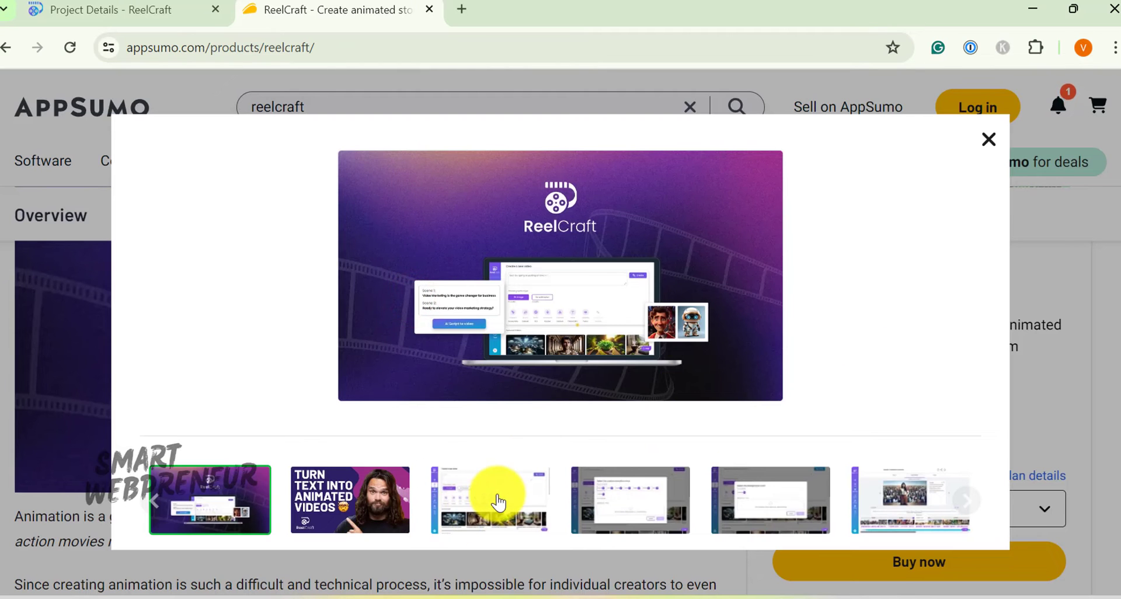
left_click(496, 497)
left_click(636, 500)
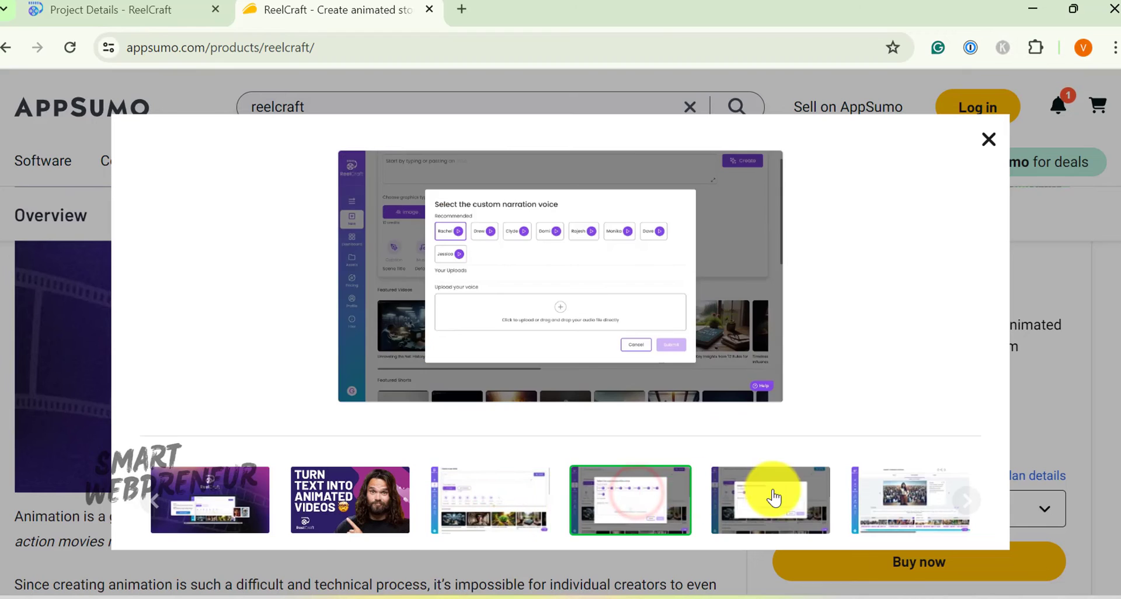
Back in ReelCraft, open 'Journey To Success The Four Steps To The Epiphany' from Book Reviews
left_click(27, 126)
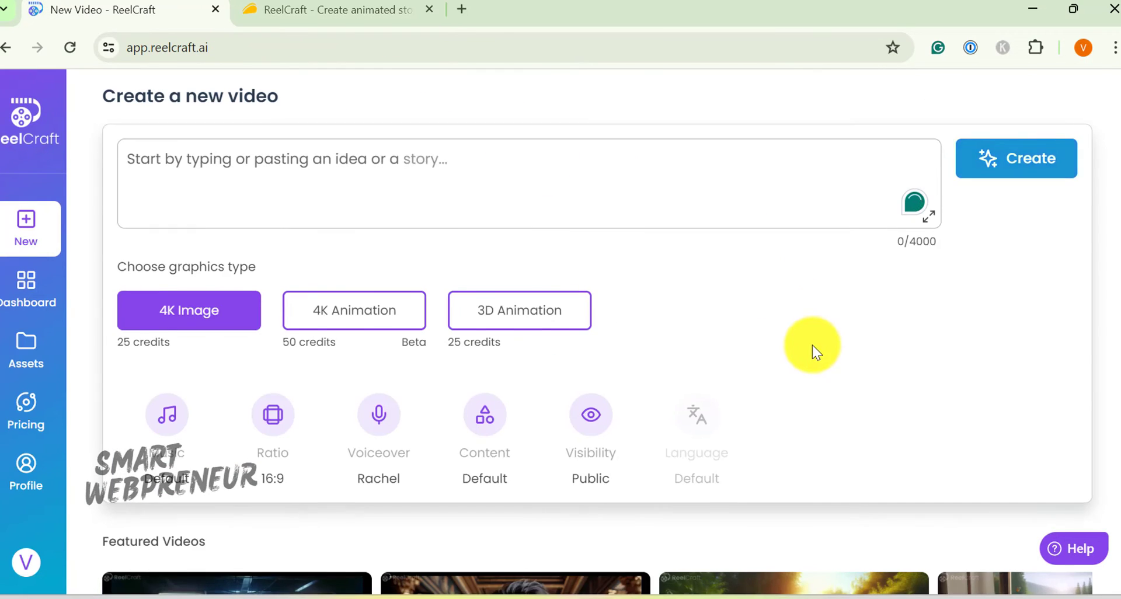
scroll(483, 408, "down", 7)
scroll(407, 422, "down", 5)
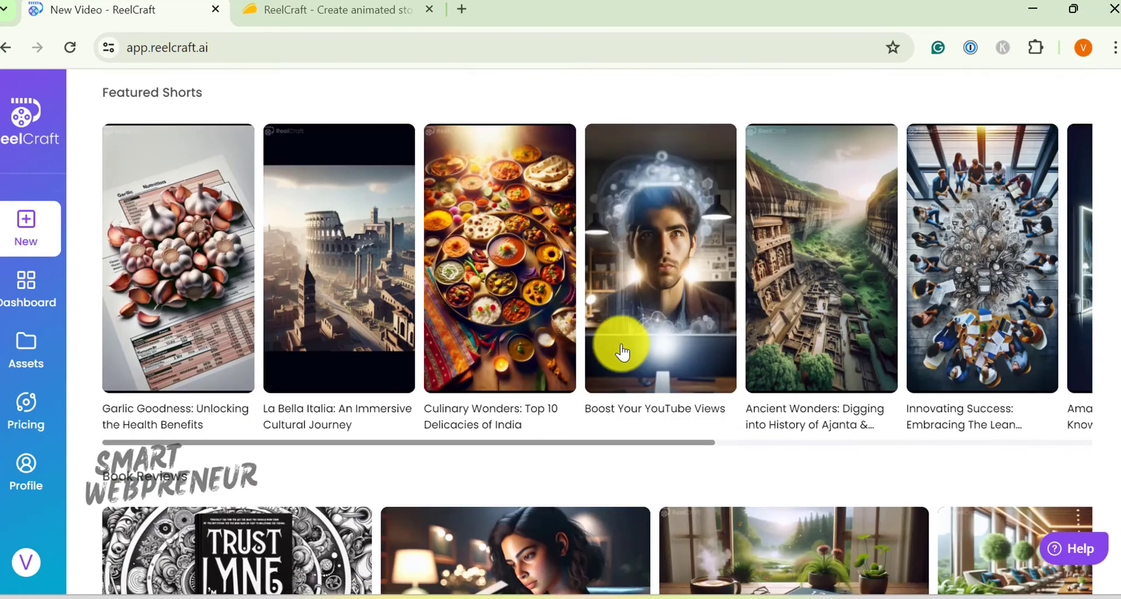
scroll(489, 348, "down", 5)
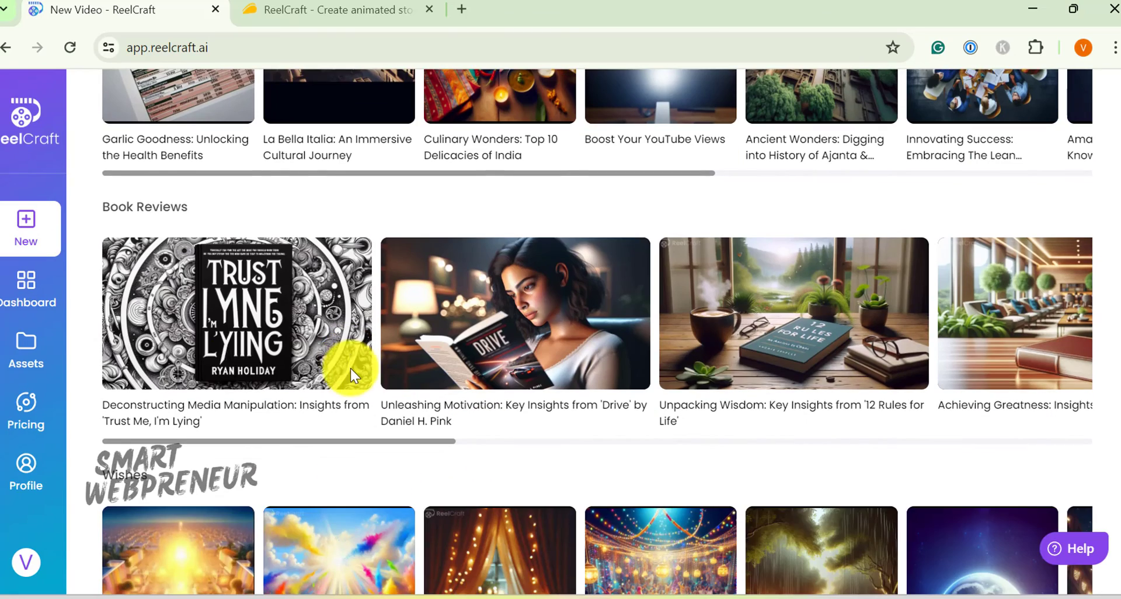
left_click_drag(426, 443, 1059, 439)
left_click(516, 326)
Start playback of the 2:31 book-review video 'Journey To Success The Four Steps To The Epiphany'
left_click(381, 460)
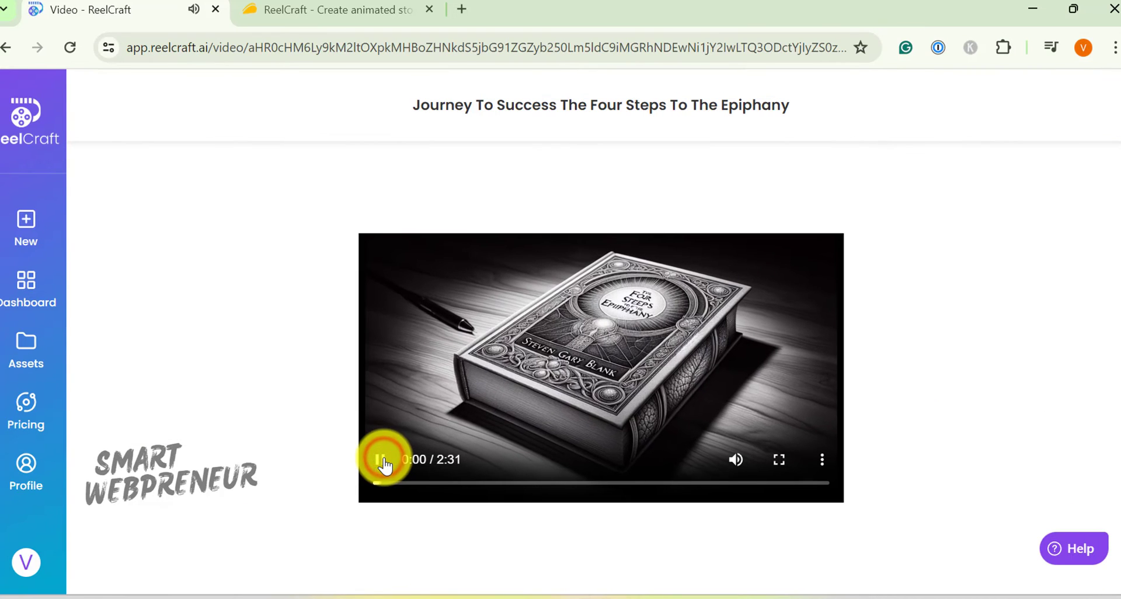